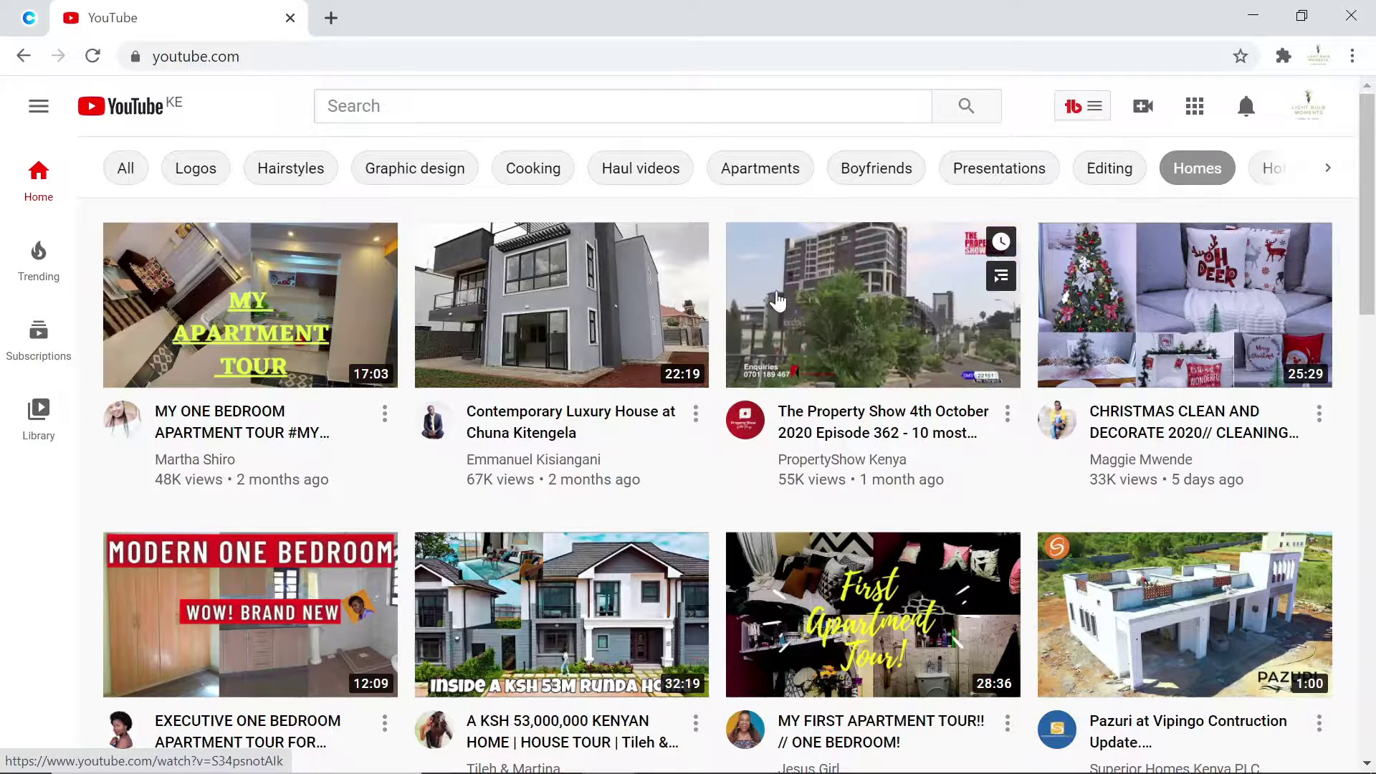
Open YouTube Studio for the signed-in channel and display its list of uploaded videos.
mouse_move(685, 416)
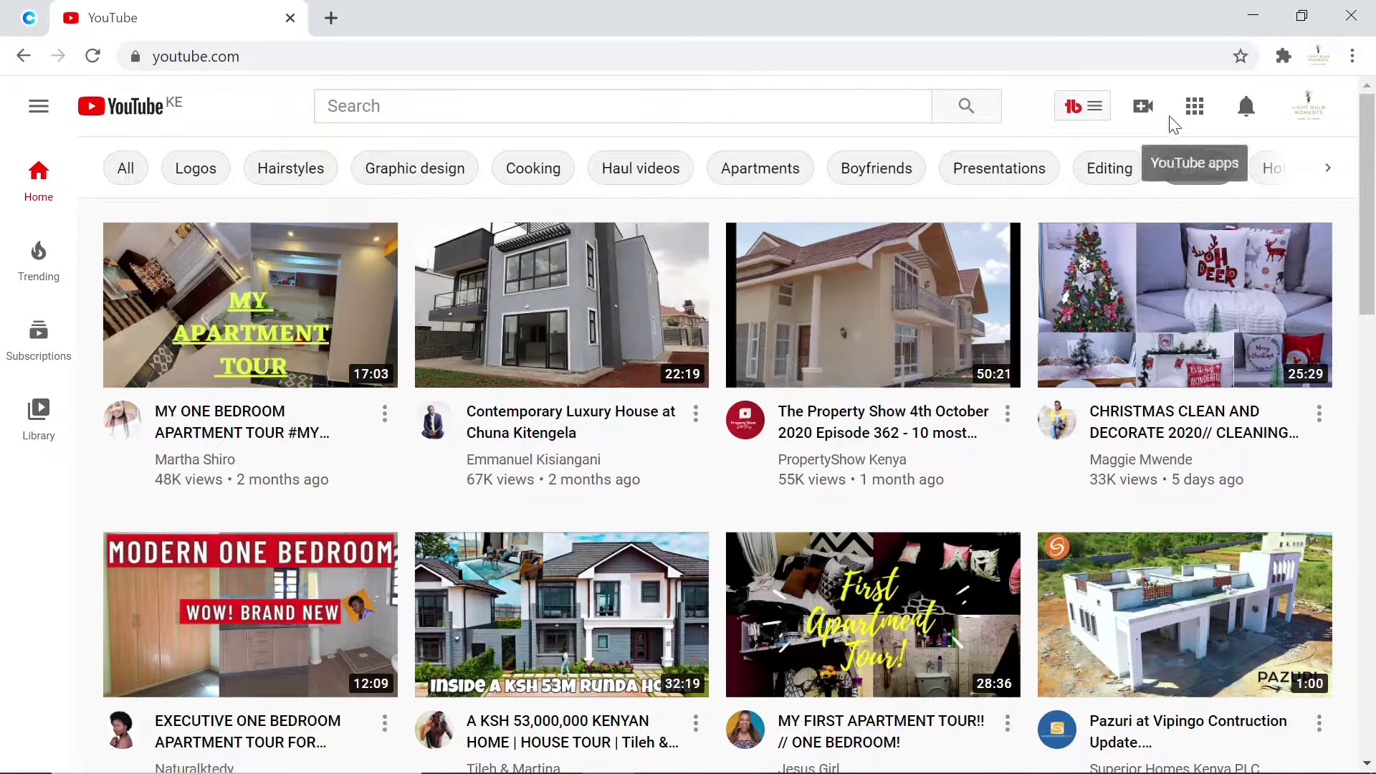
left_click(1195, 108)
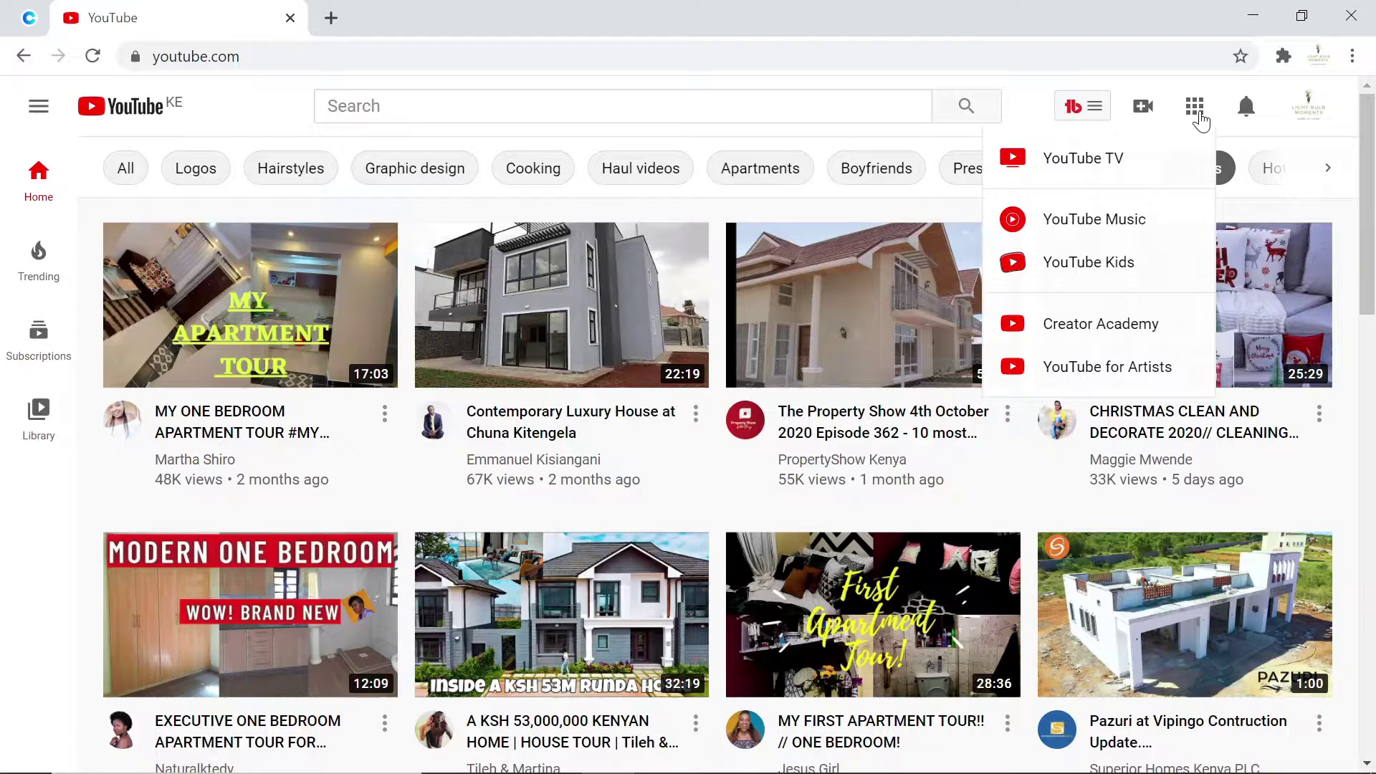
left_click(1309, 109)
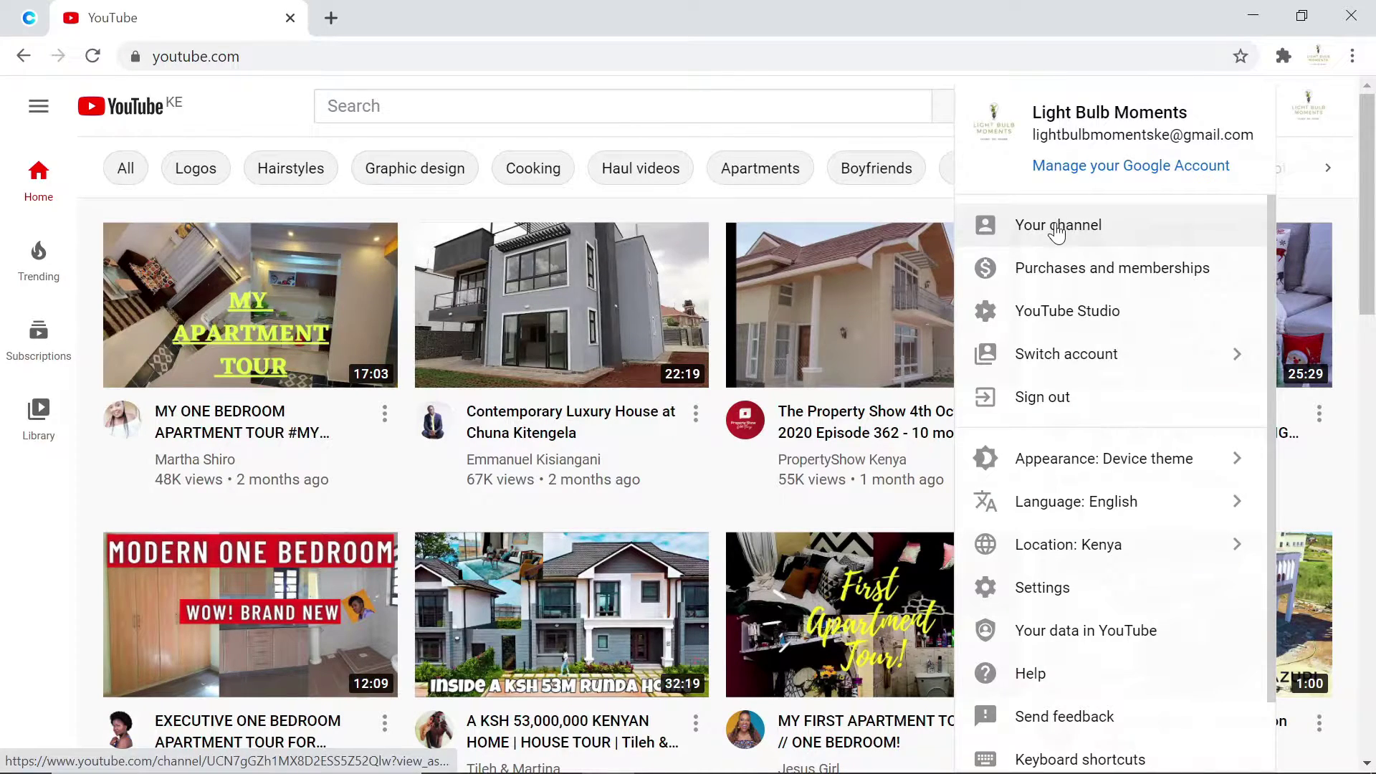
left_click(1064, 313)
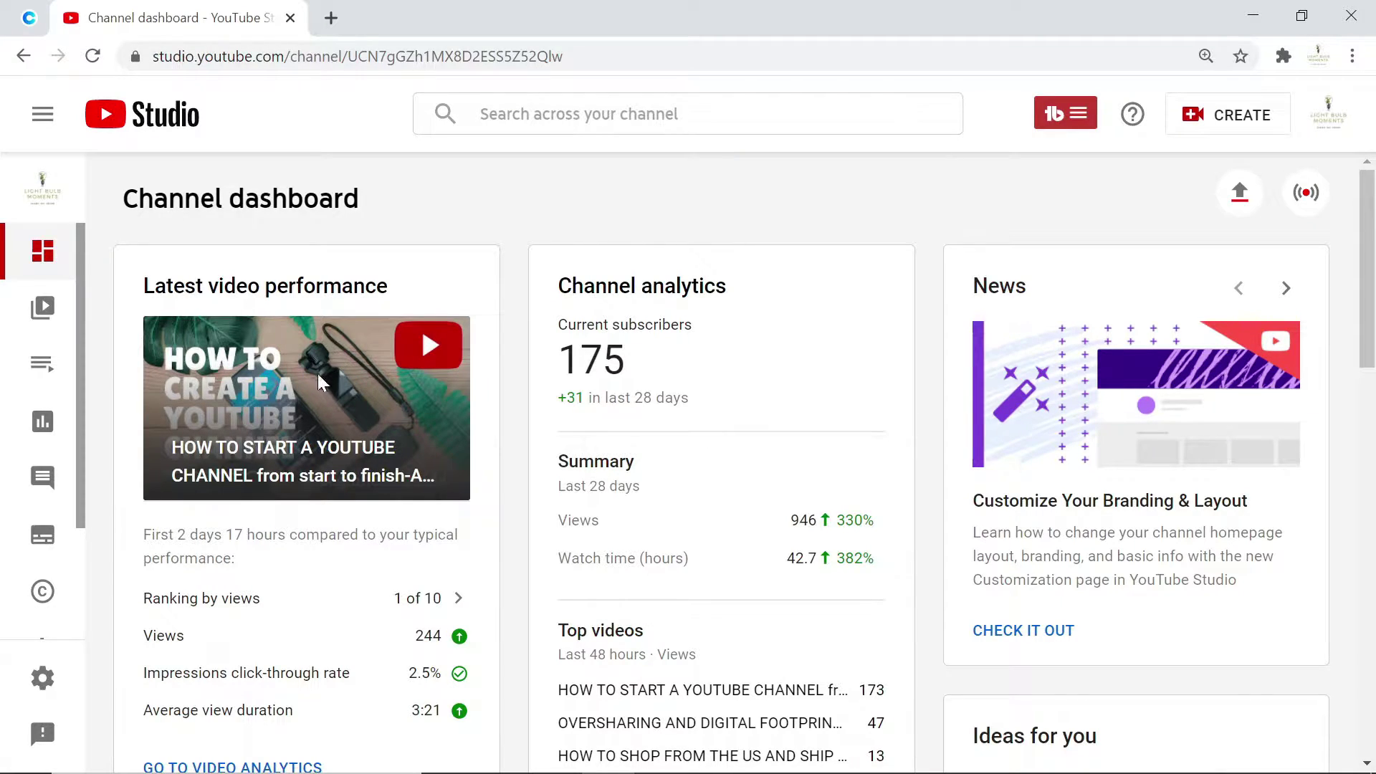
left_click(42, 308)
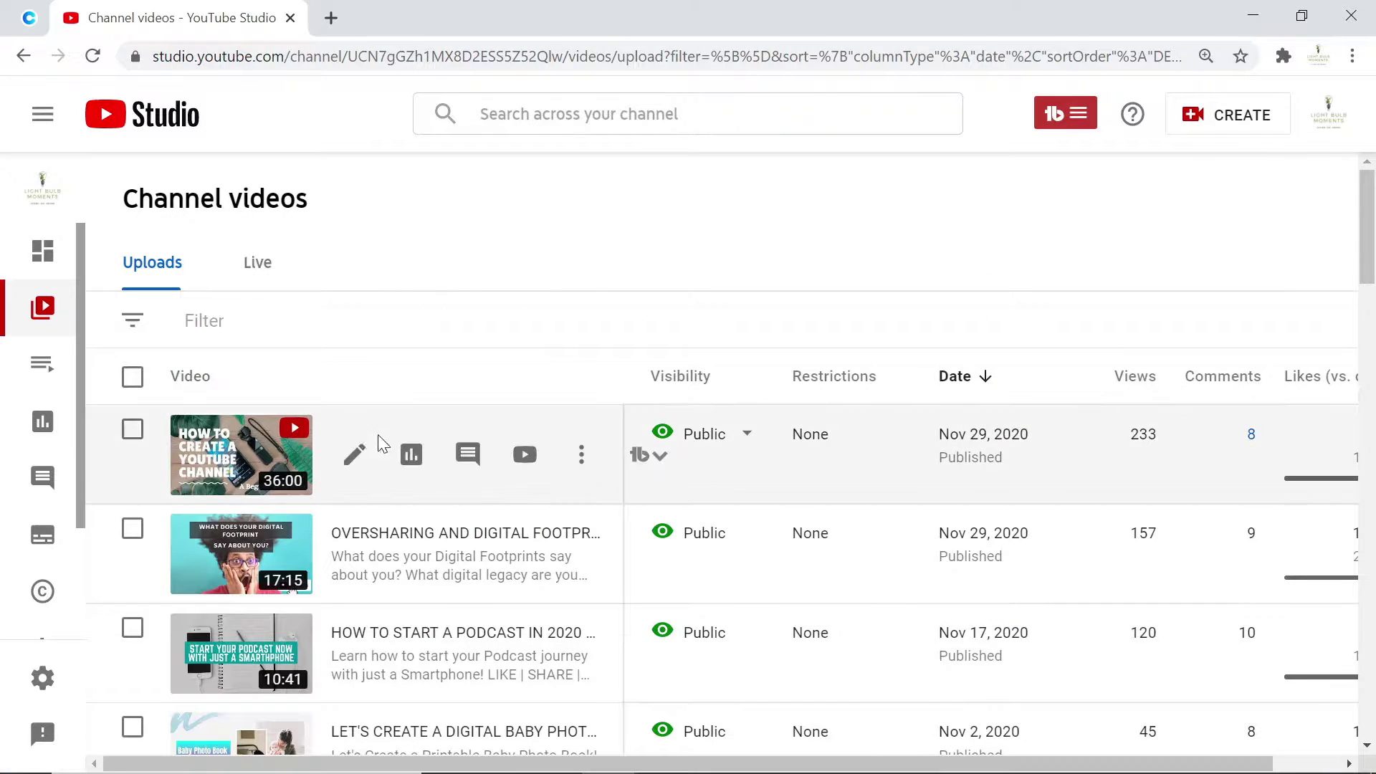
Open the "HOW TO START A YOUTUBE CHANNEL from start to finish" video on YouTube and examine the chapter markers in its player.
left_click(525, 454)
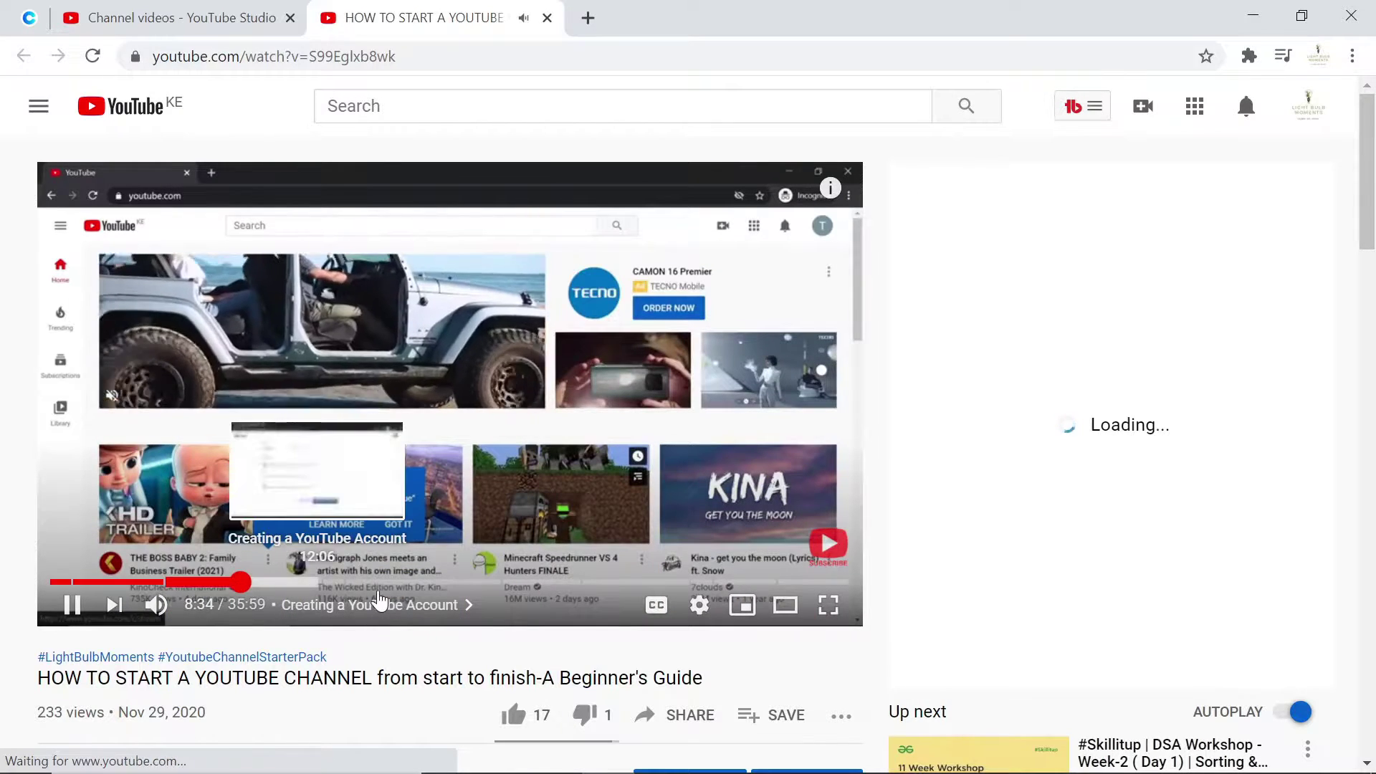
scroll(380, 601, "up", 5)
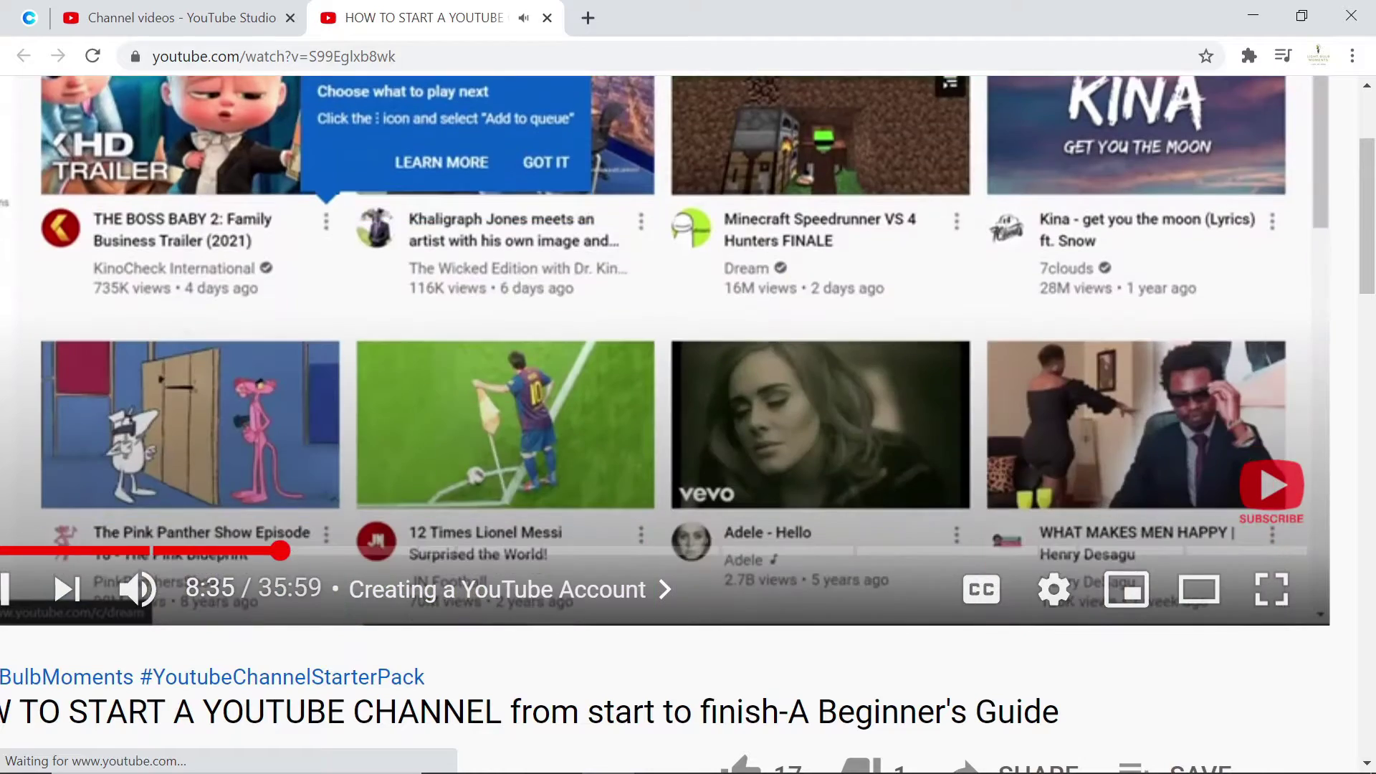
scroll(679, 423, "up", 2)
mouse_move(537, 767)
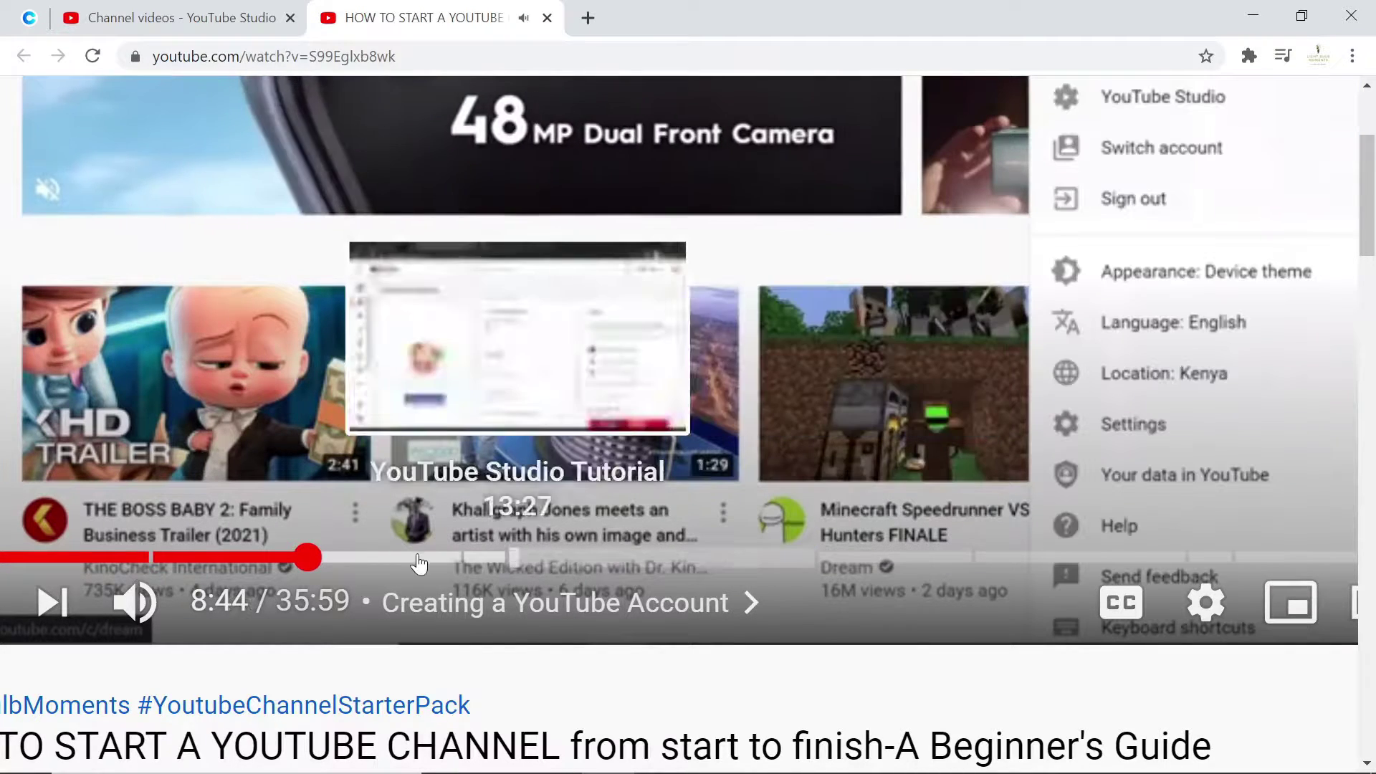
scroll(479, 491, "down", 2)
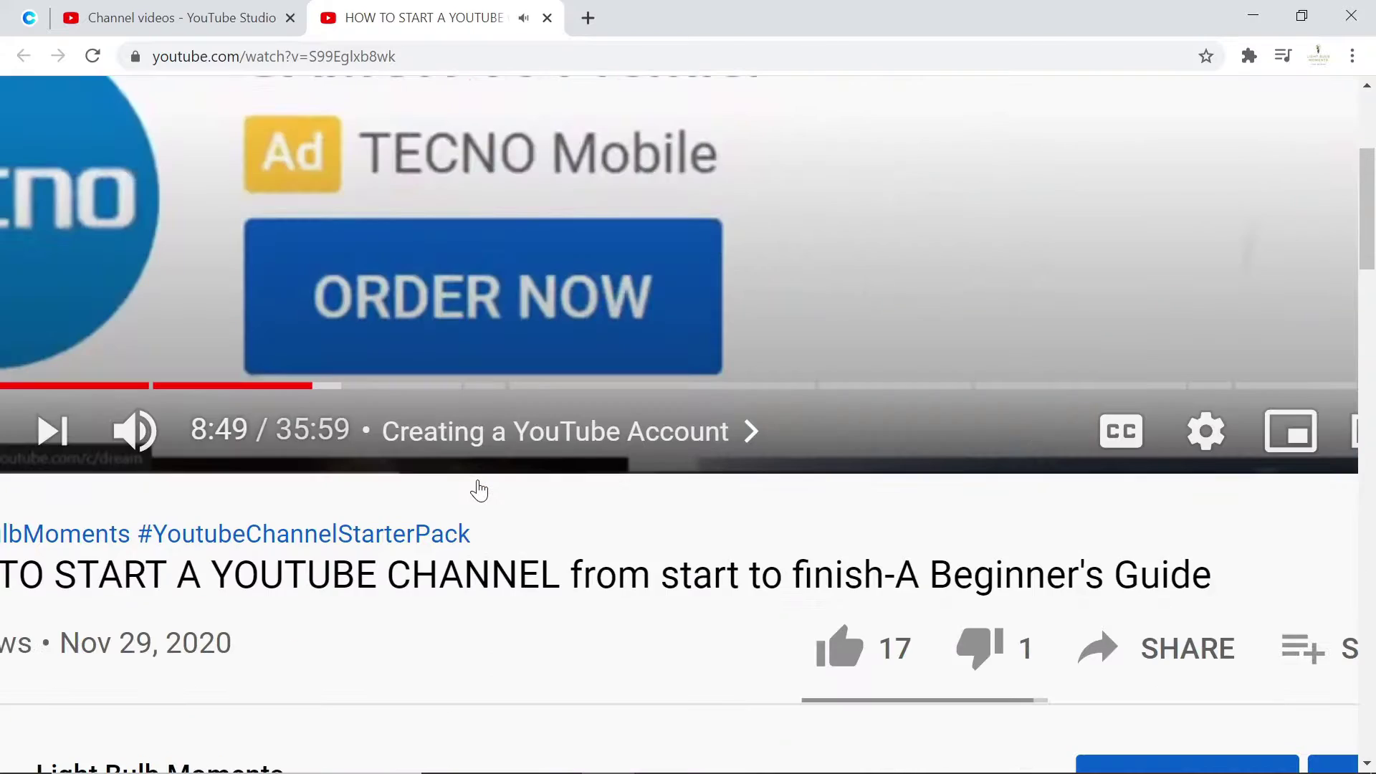
scroll(479, 491, "down", 6)
key("ctrl+0")
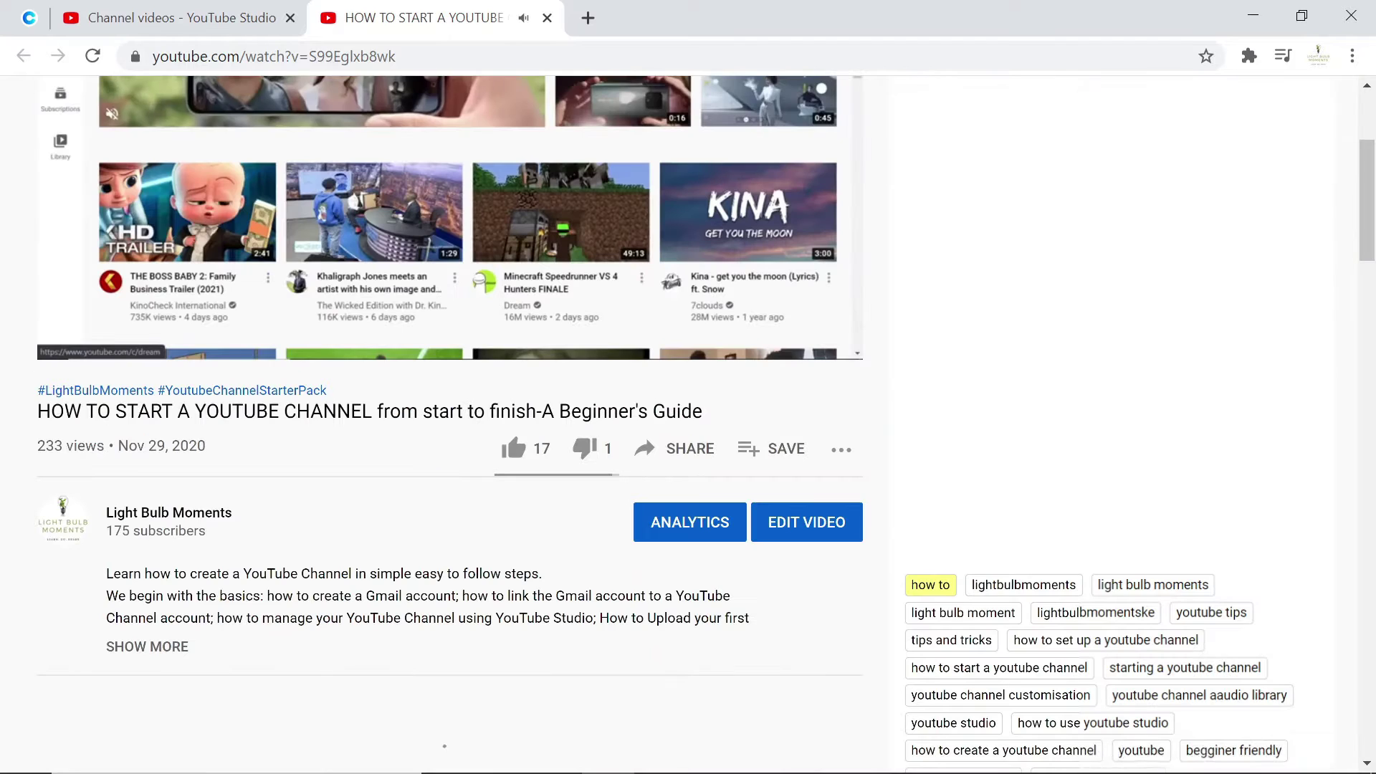
scroll(357, 363, "up", 3)
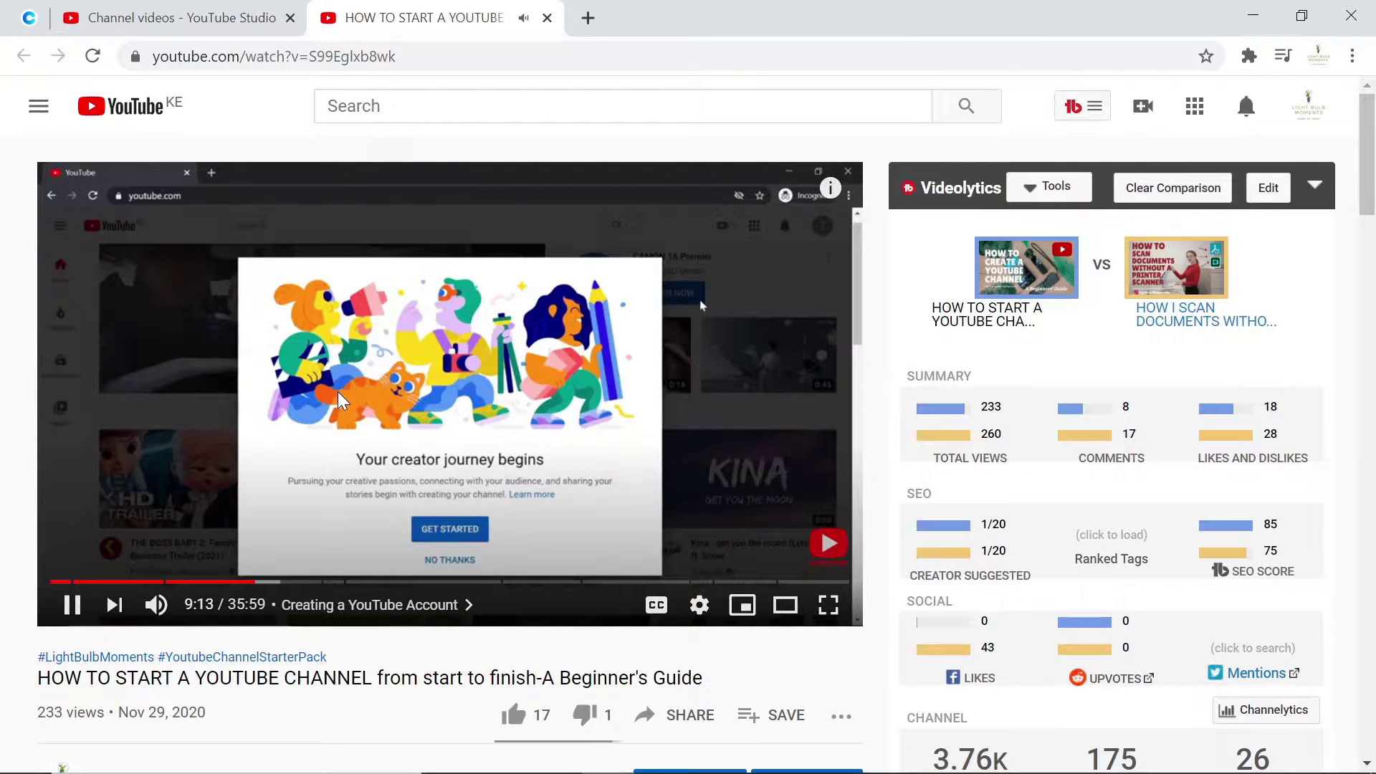
Expand the full video description and examine its list of chapter timestamps.
scroll(771, 421, "down", 3)
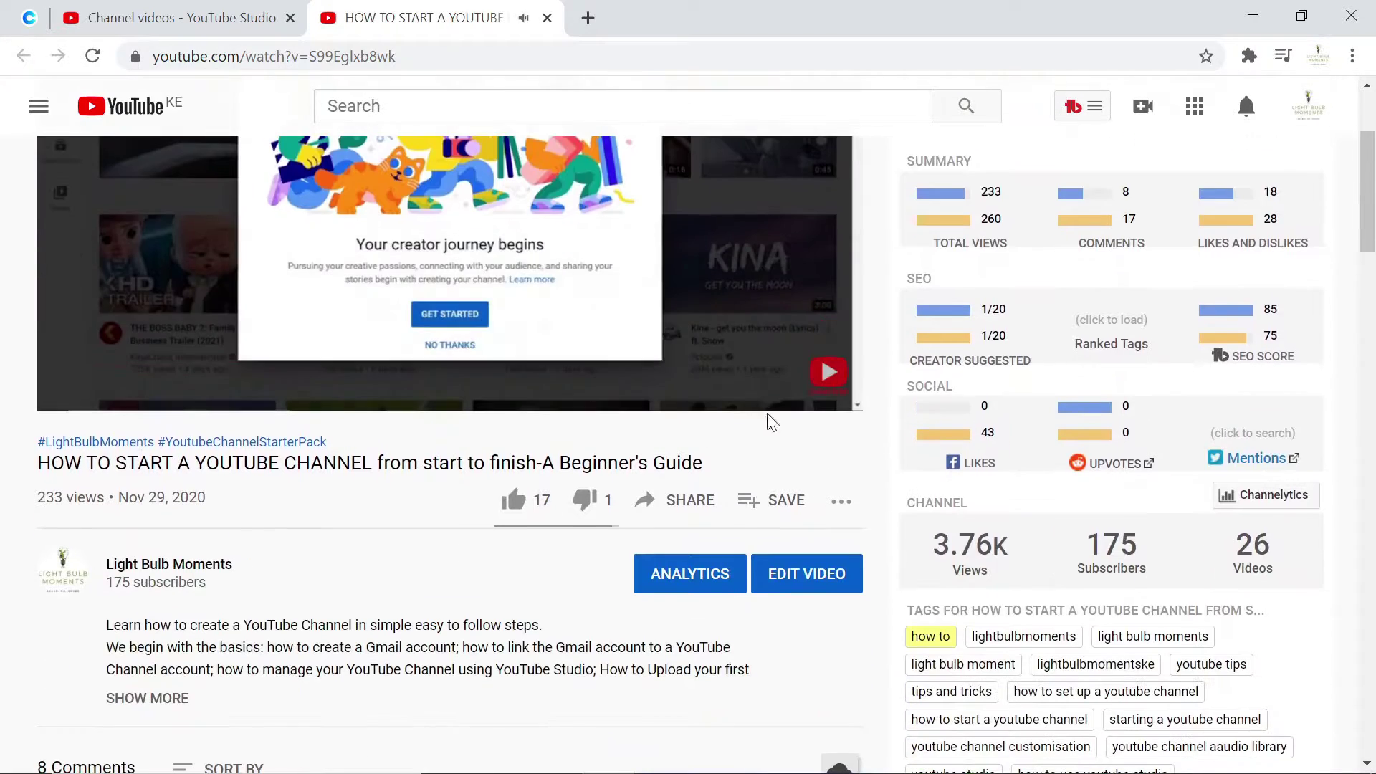
scroll(420, 556, "down", 3)
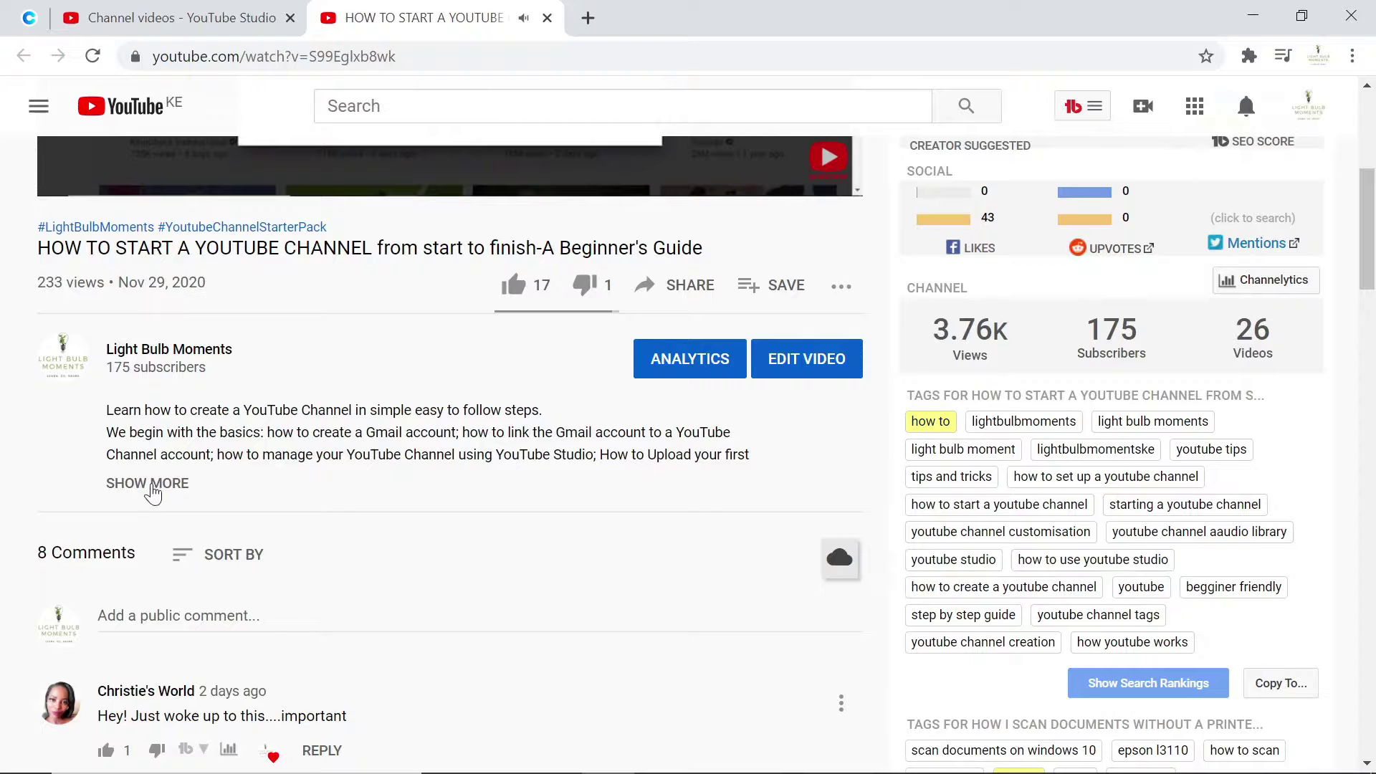
left_click(152, 485)
scroll(100, 477, "down", 2)
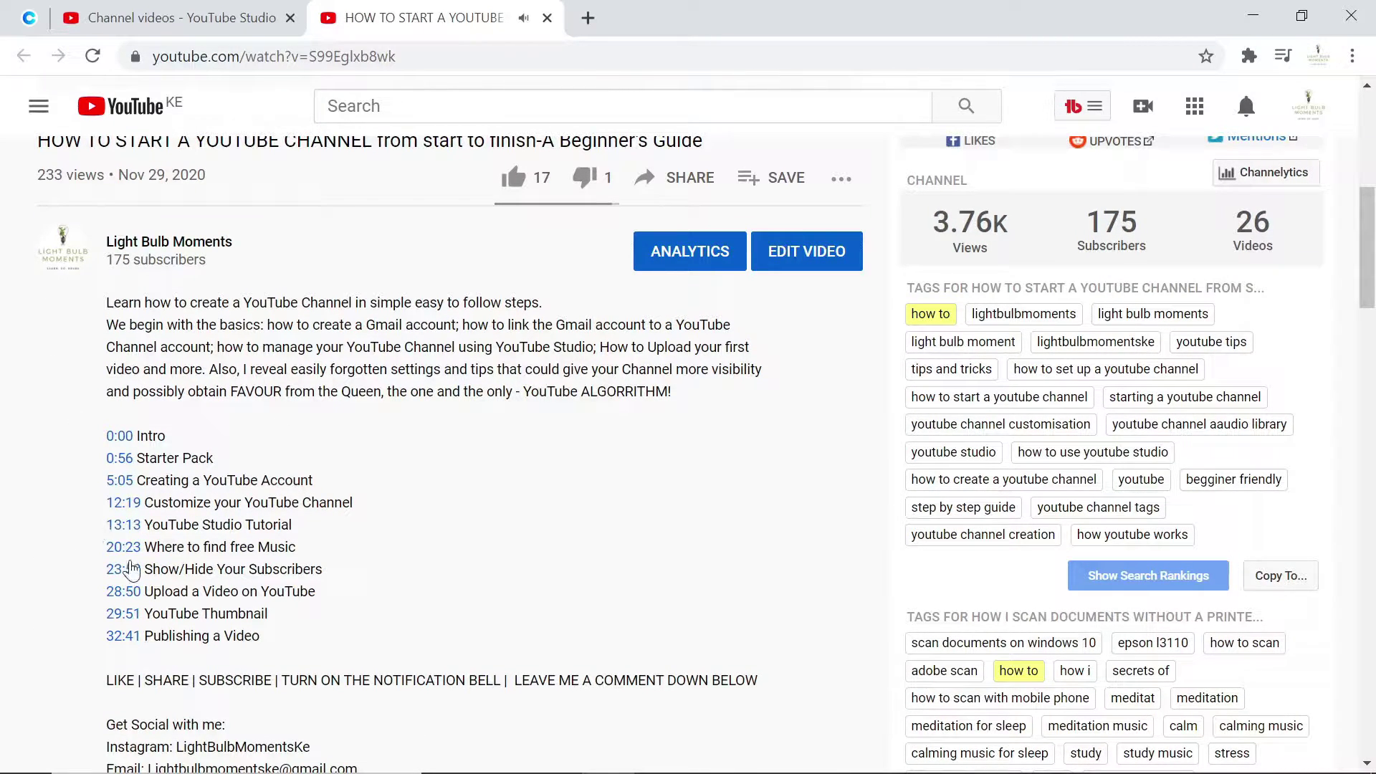
scroll(315, 434, "up", 4)
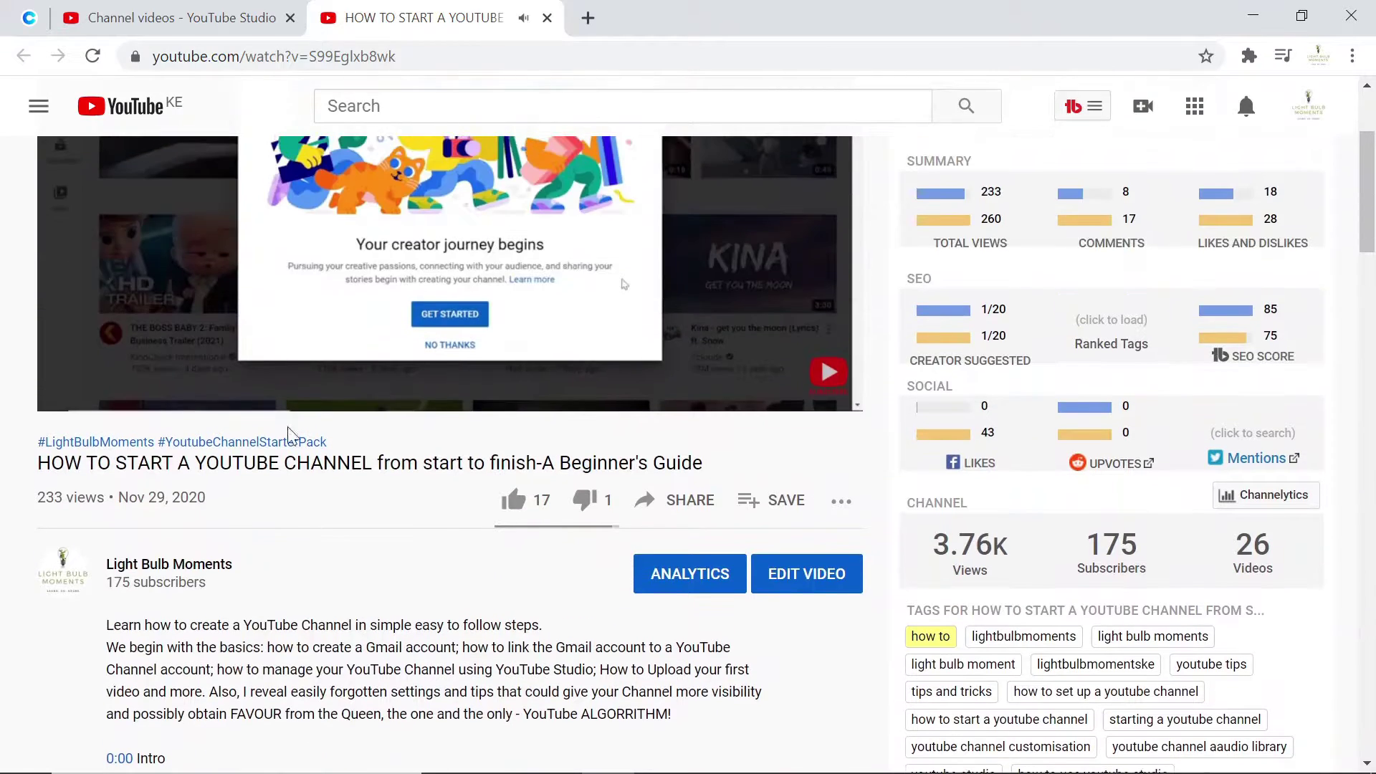
scroll(285, 476, "down", 3)
scroll(280, 559, "down", 1)
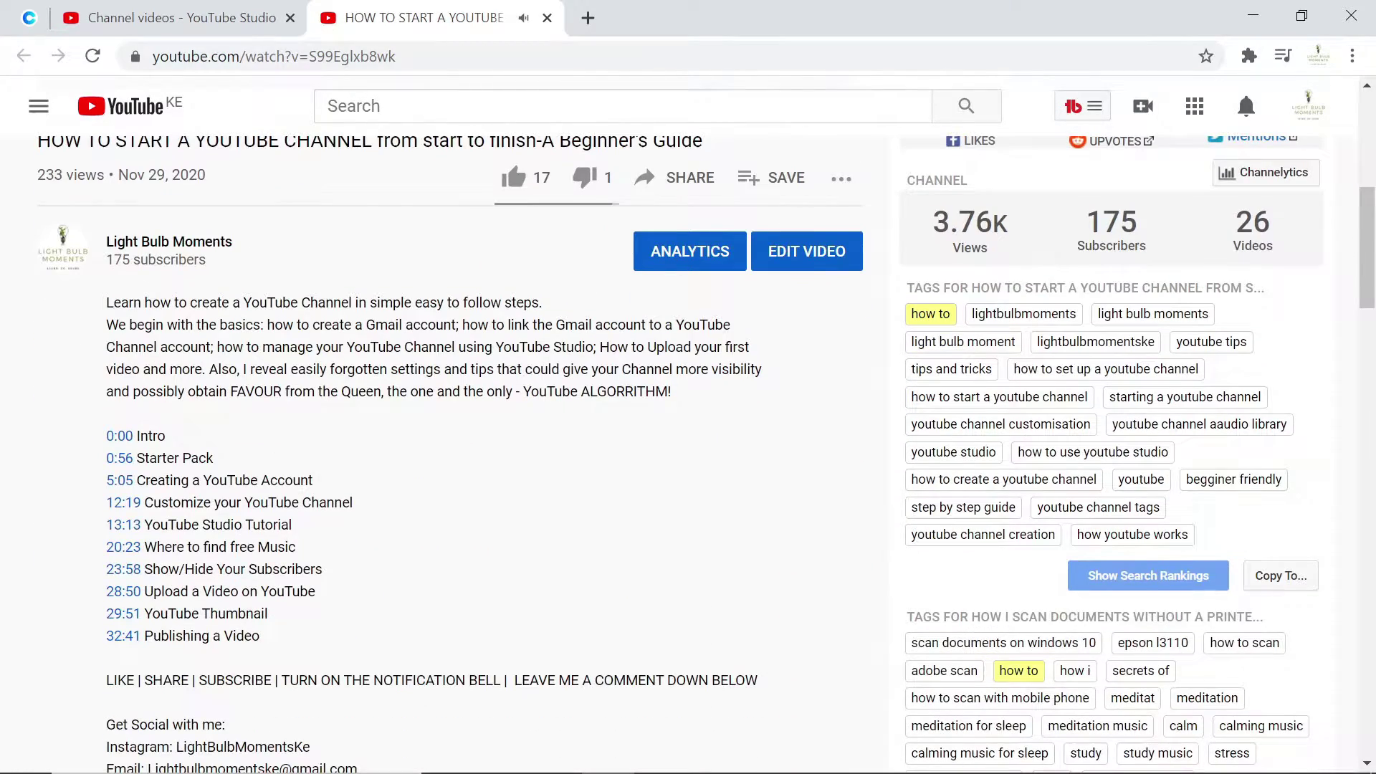
scroll(251, 476, "up", 5)
scroll(251, 476, "down", 6)
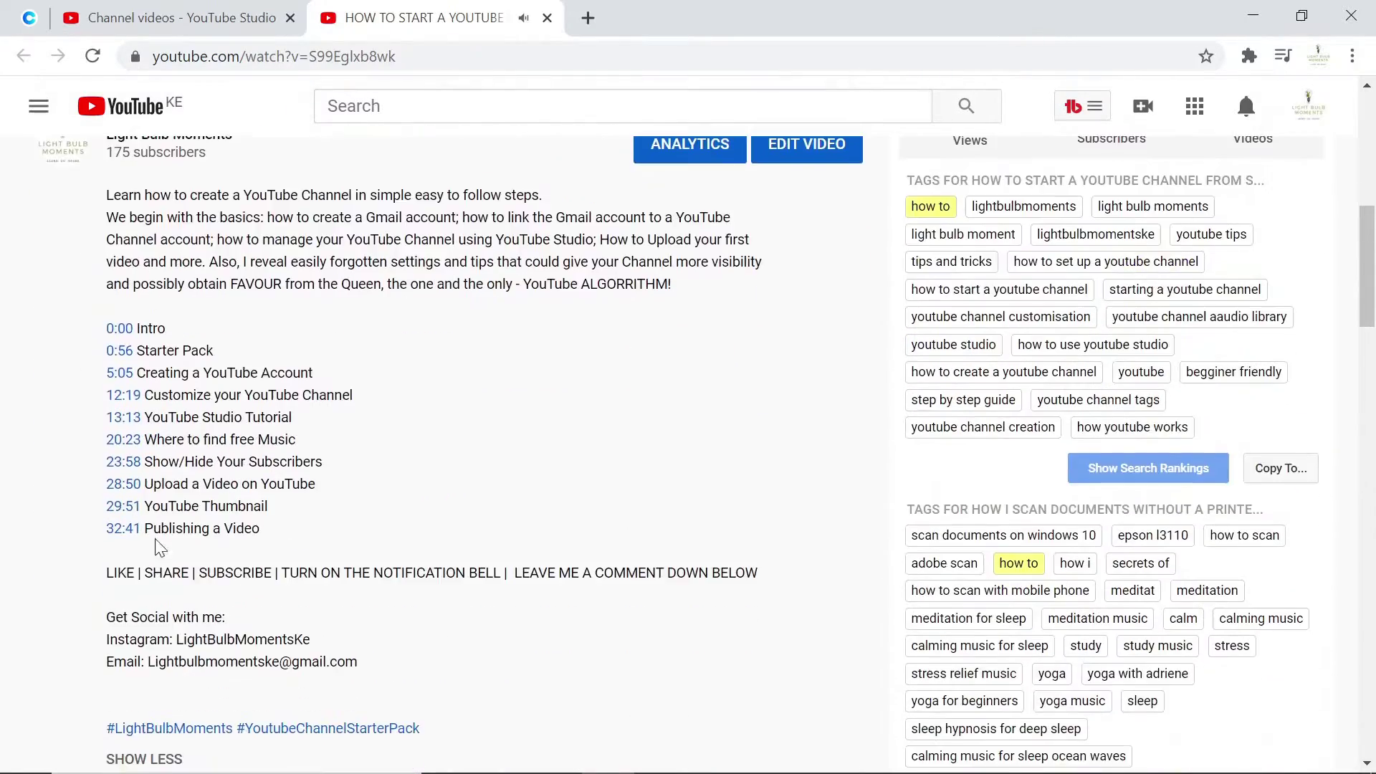
scroll(348, 490, "up", 5)
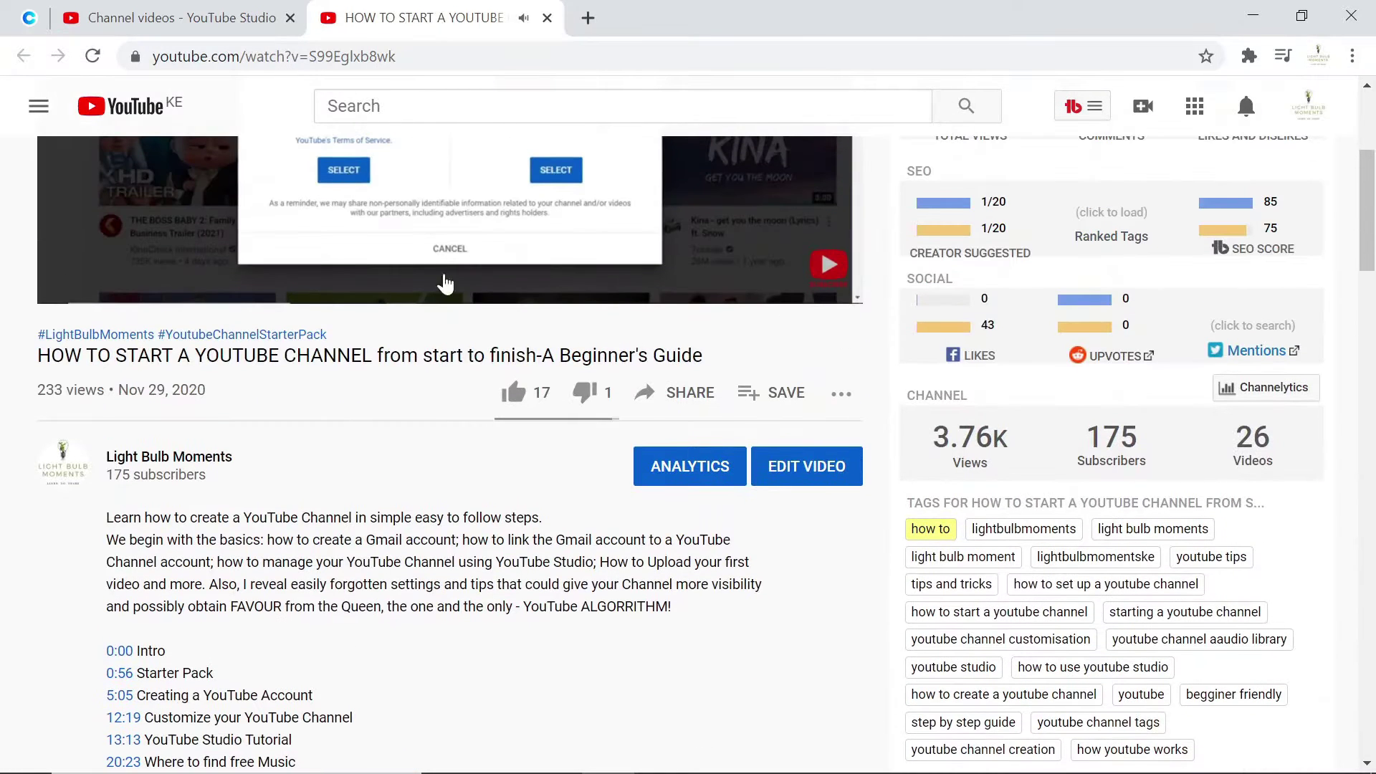
scroll(448, 308, "down", 3)
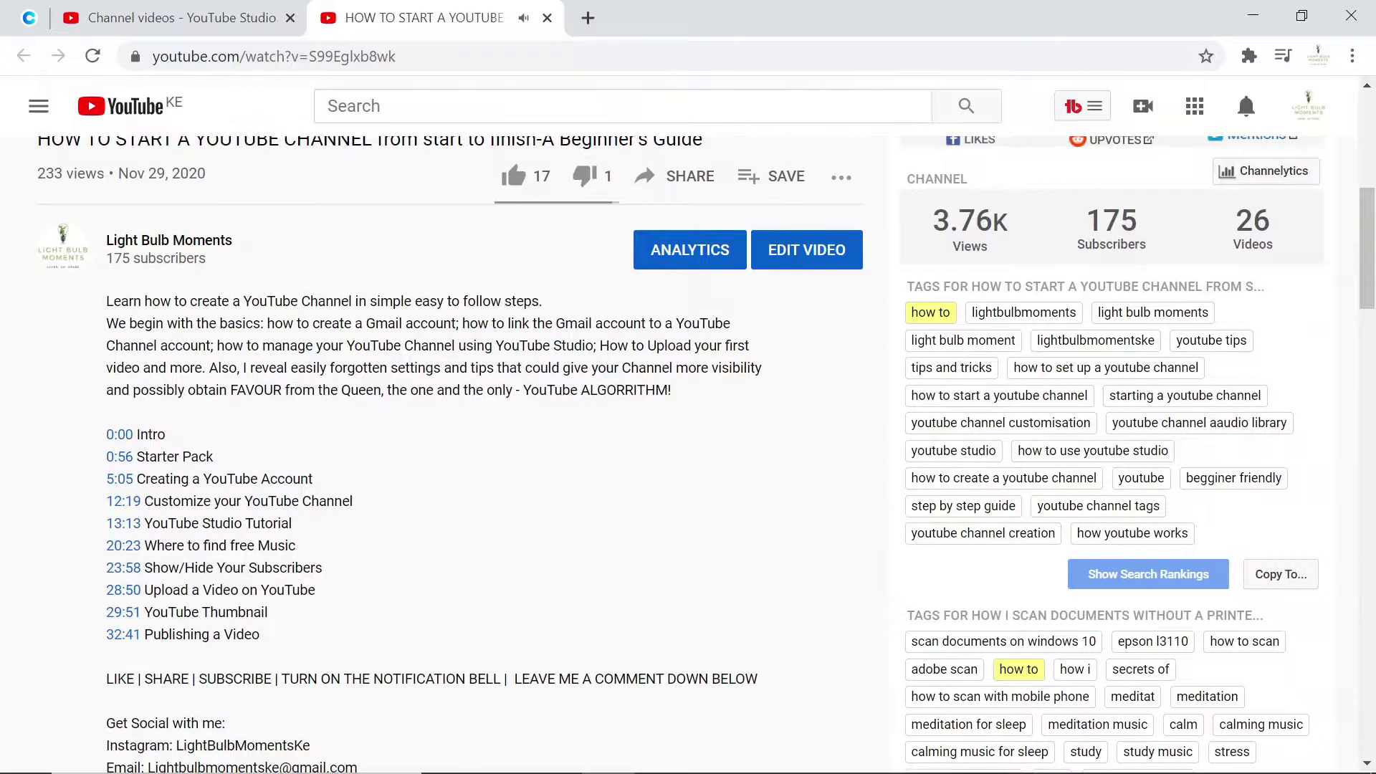
scroll(122, 473, "down", 2)
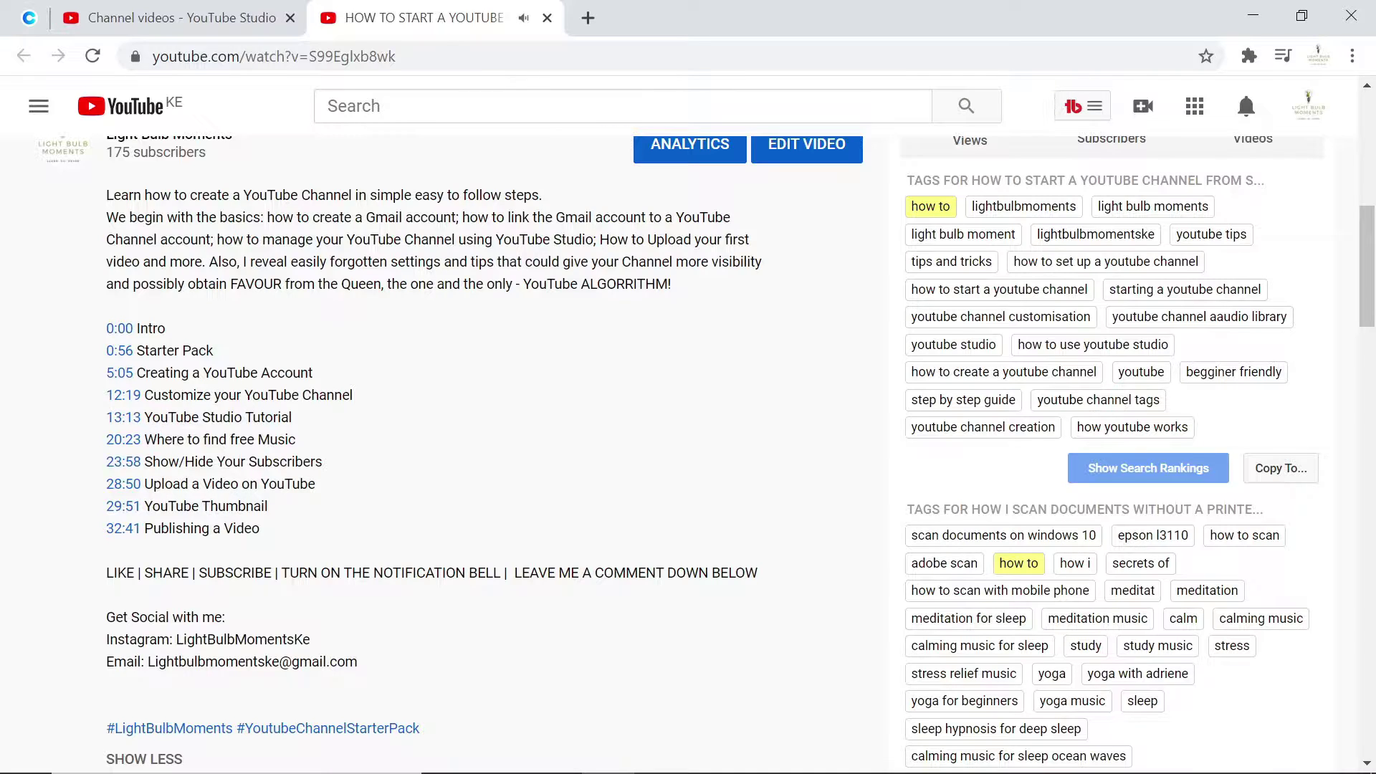
Follow the 13:13 YouTube Studio Tutorial and 12:19 Customize your YouTube Channel timestamps from the description.
left_click(118, 423)
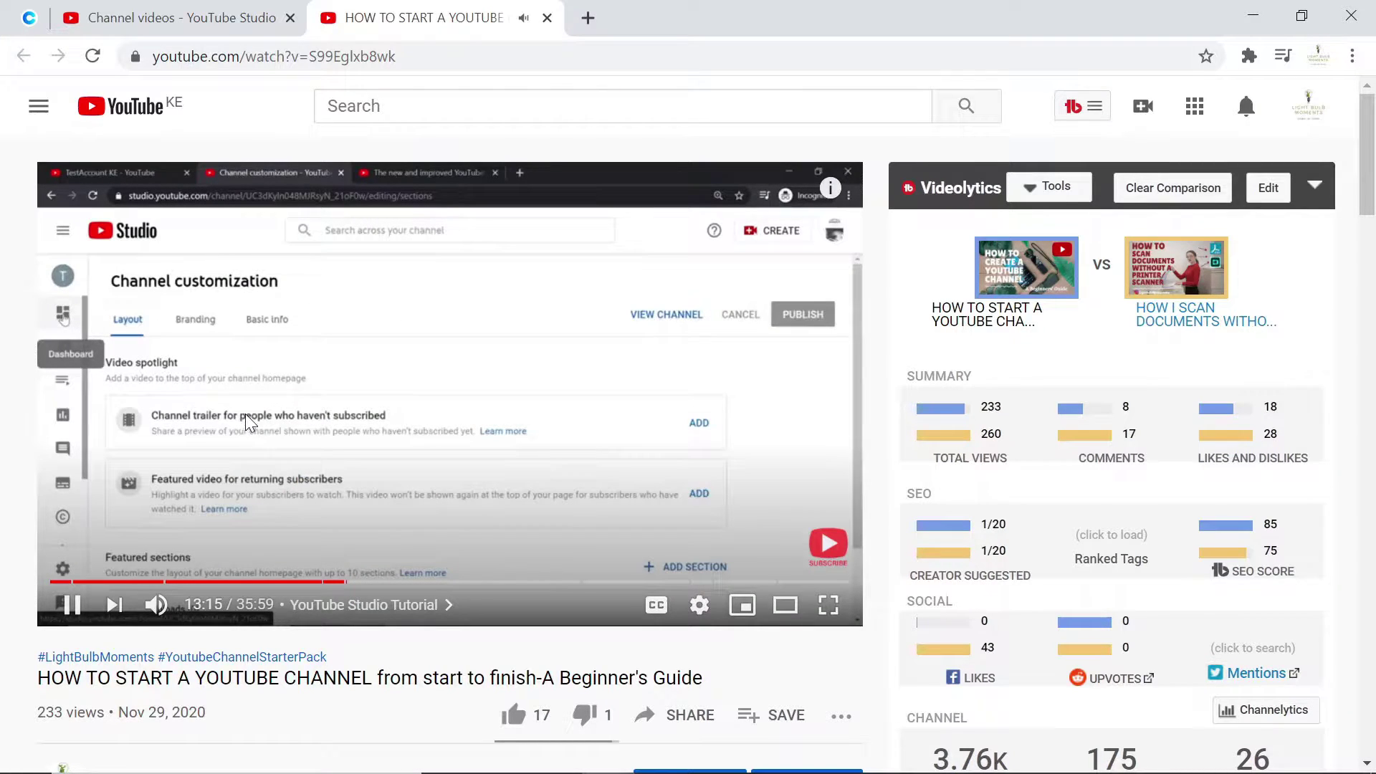
scroll(378, 497, "down", 9)
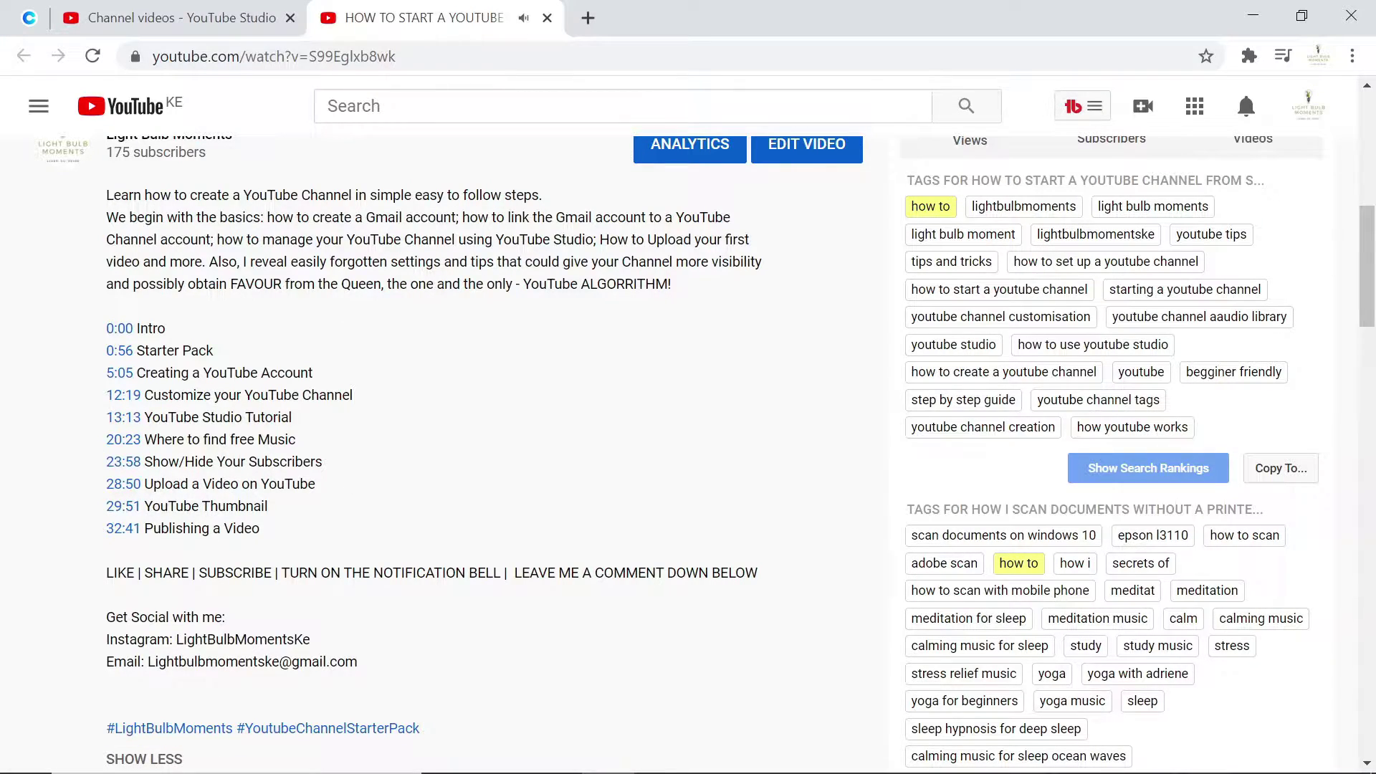
left_click(120, 401)
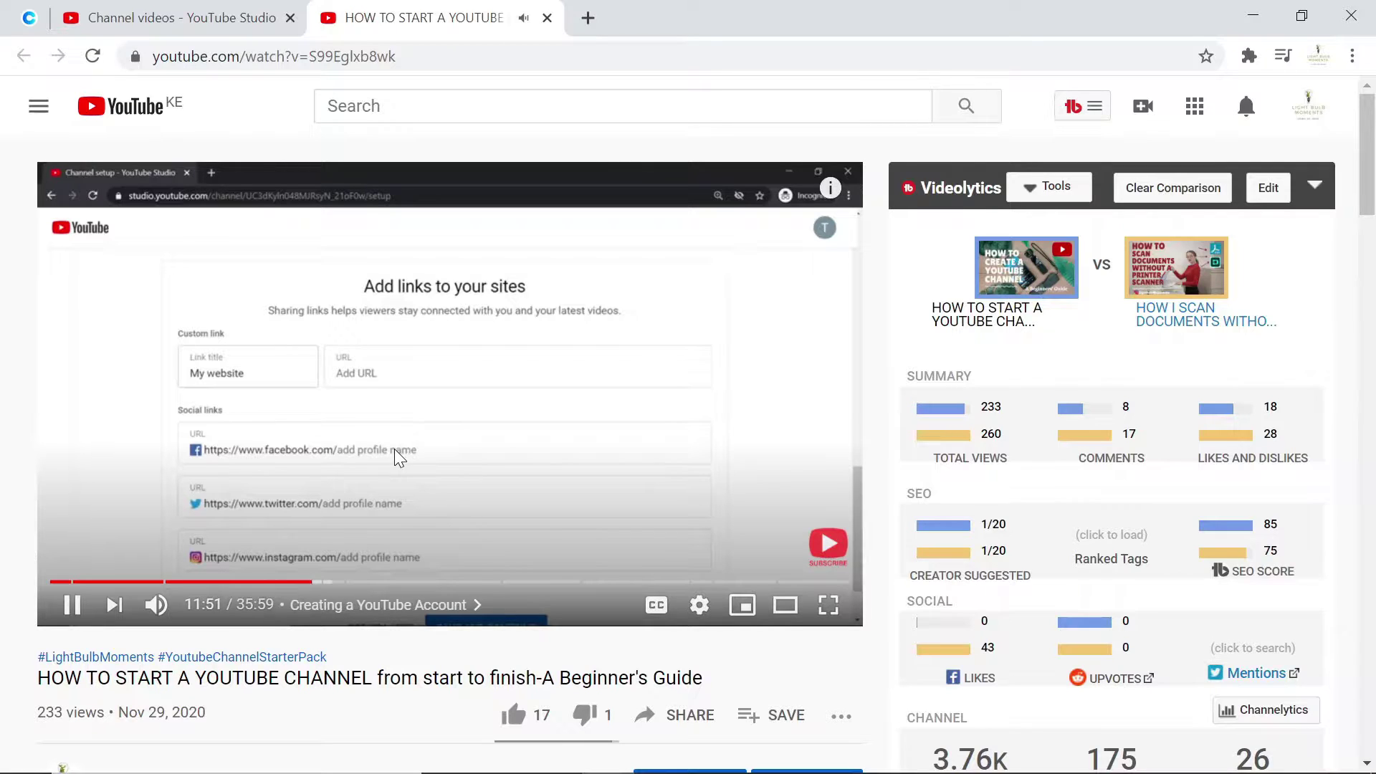
Compare the description's timestamps with the player, and return to the channel videos list in YouTube Studio.
scroll(372, 567, "down", 3)
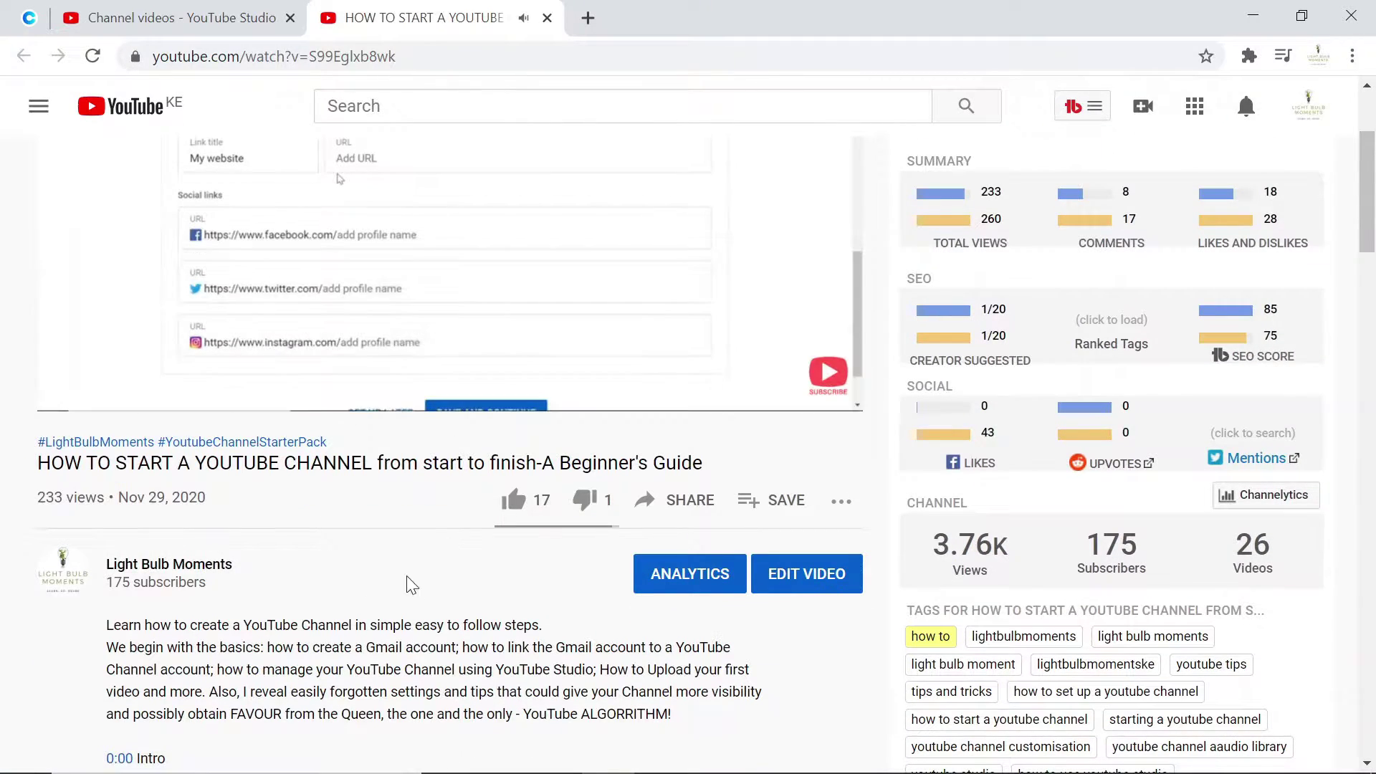
scroll(354, 543, "down", 3)
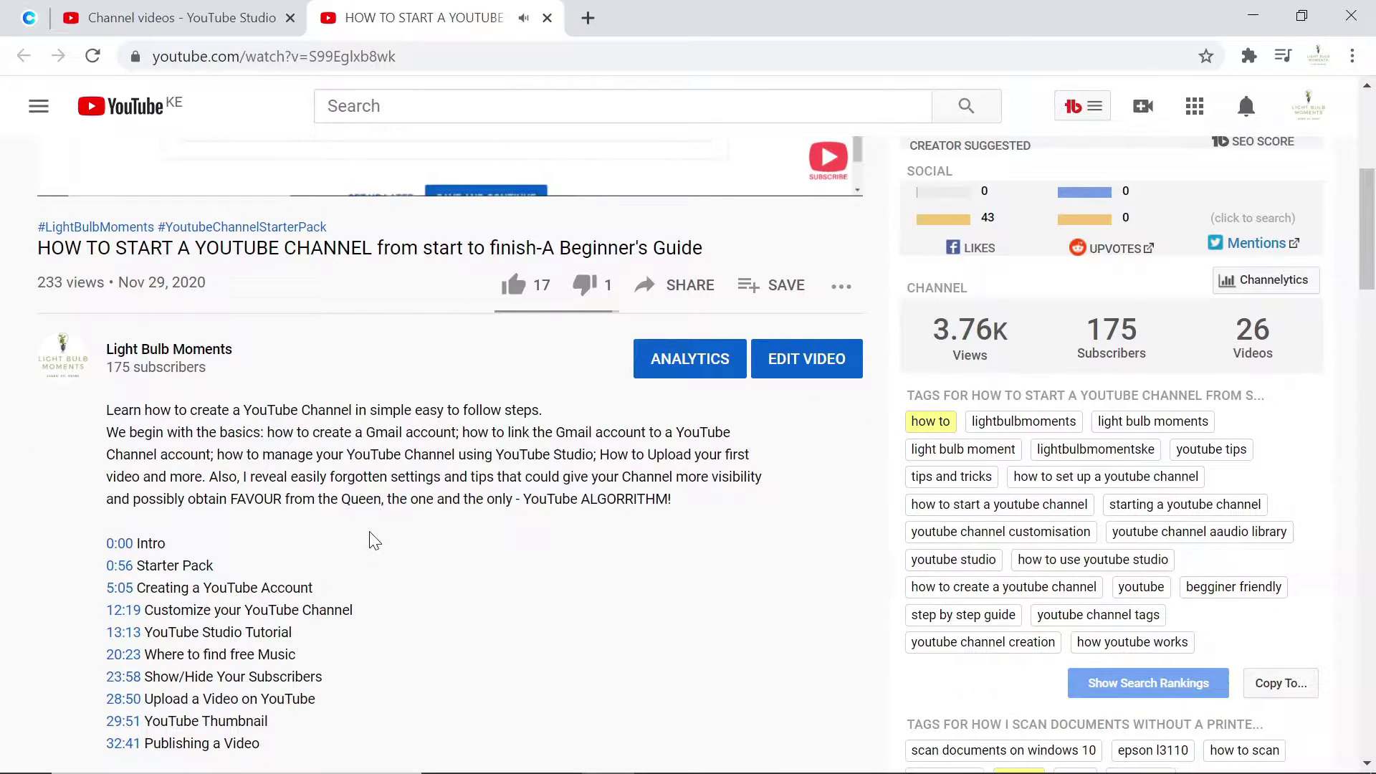
scroll(373, 542, "down", 2)
scroll(426, 505, "up", 6)
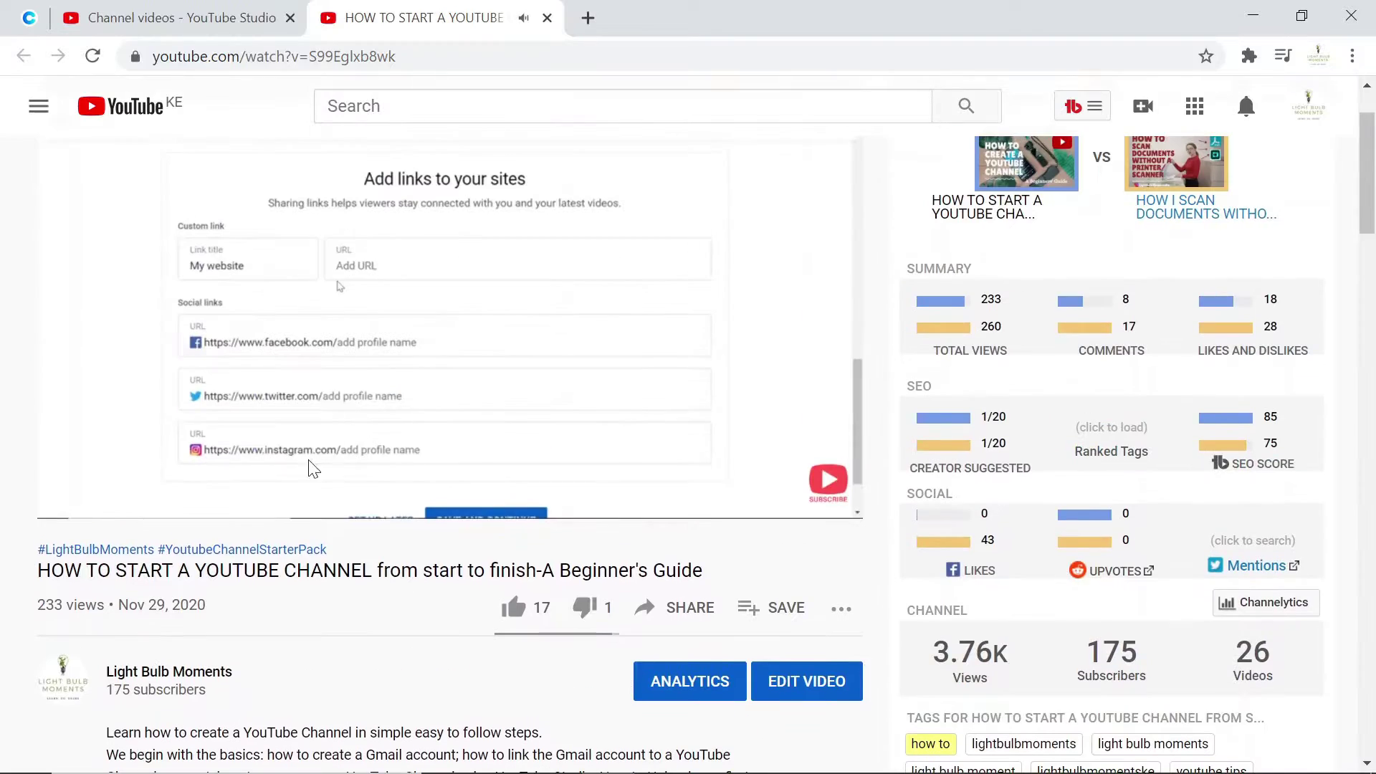
scroll(313, 469, "down", 4)
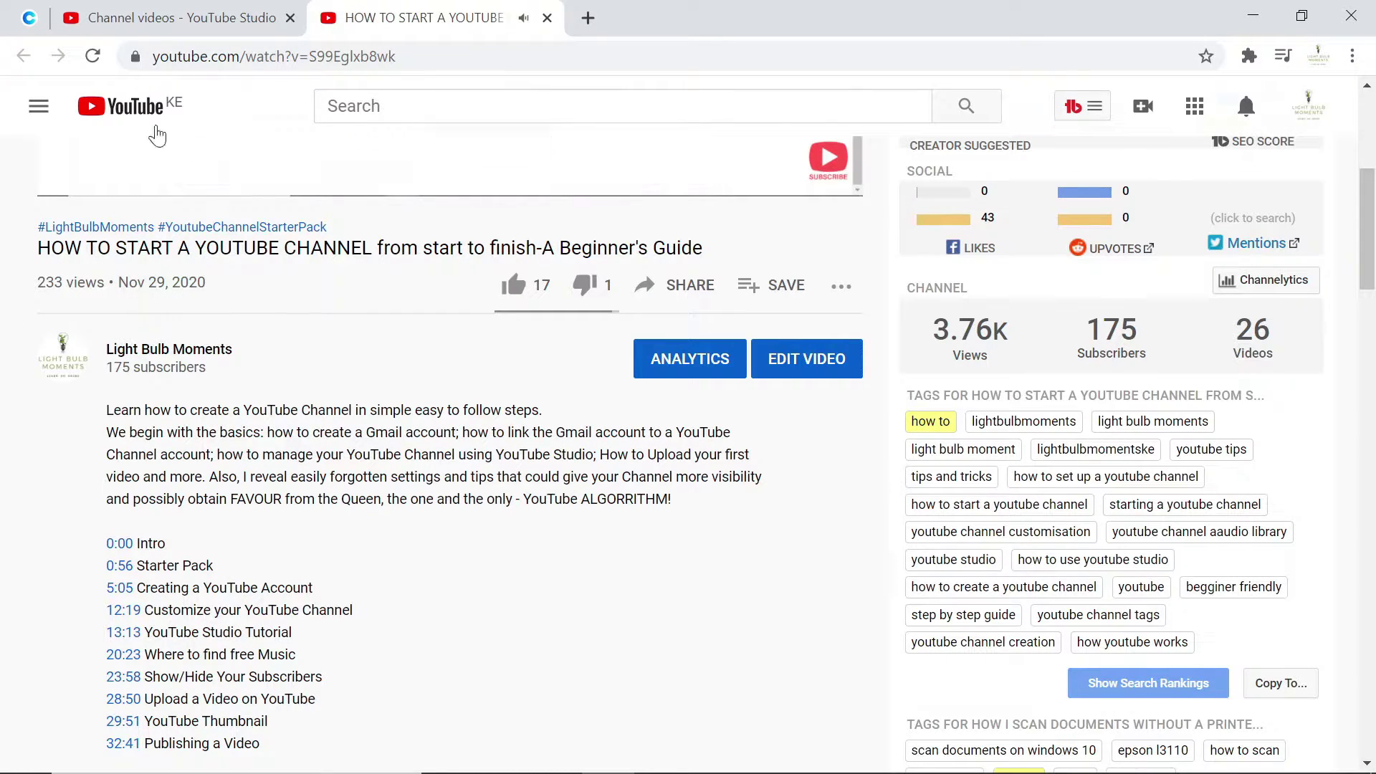
left_click(152, 19)
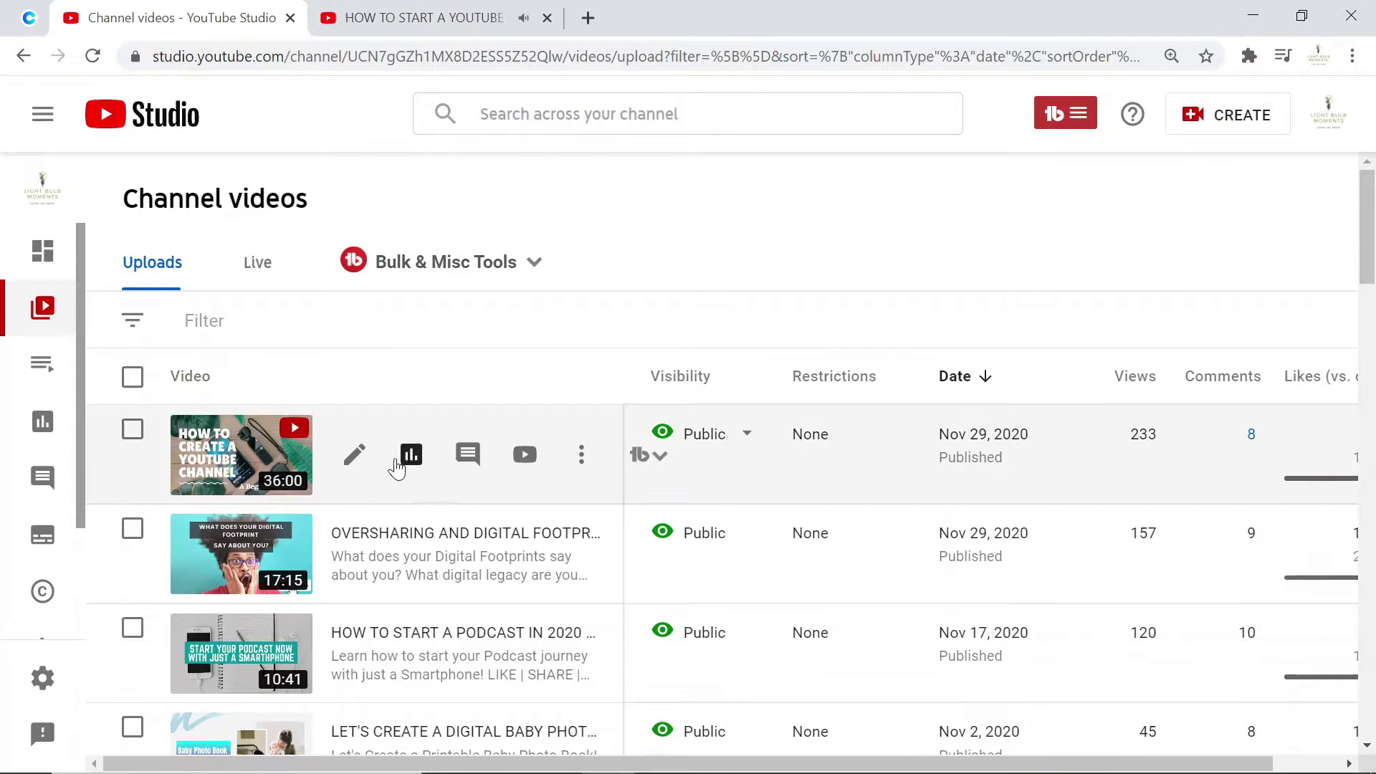
Revisit the video's page at normal zoom to review its description timestamps and player, and switch back to YouTube Studio.
left_click(385, 20)
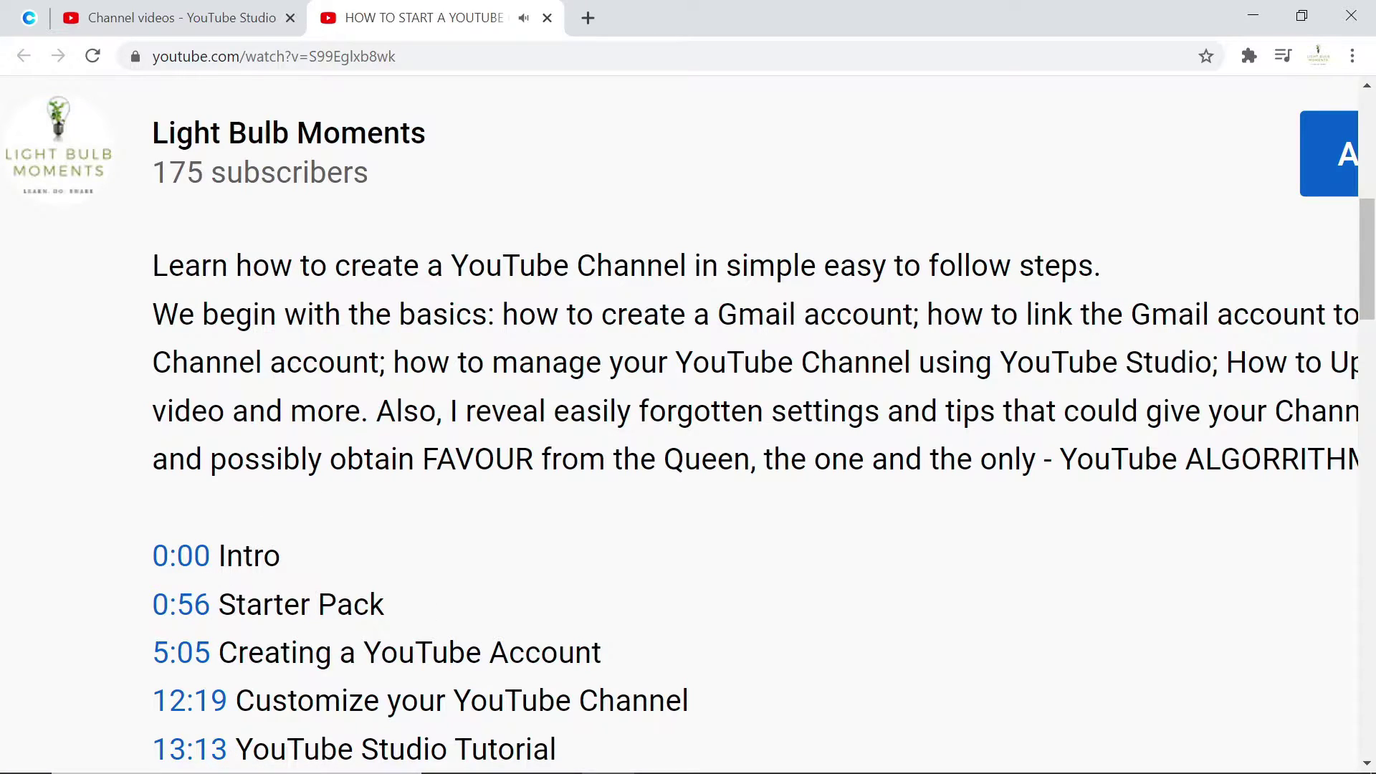
scroll(688, 423, "down", 1)
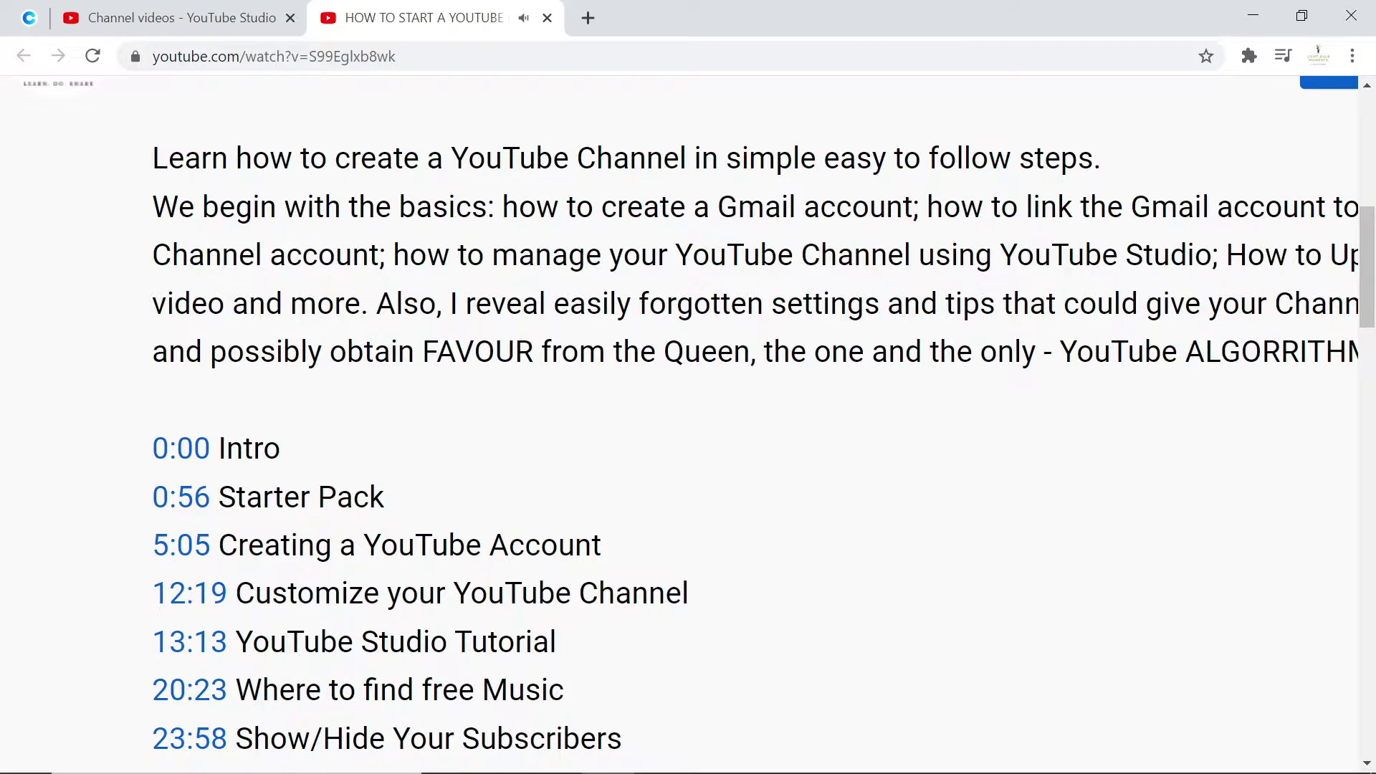
key("ctrl+0")
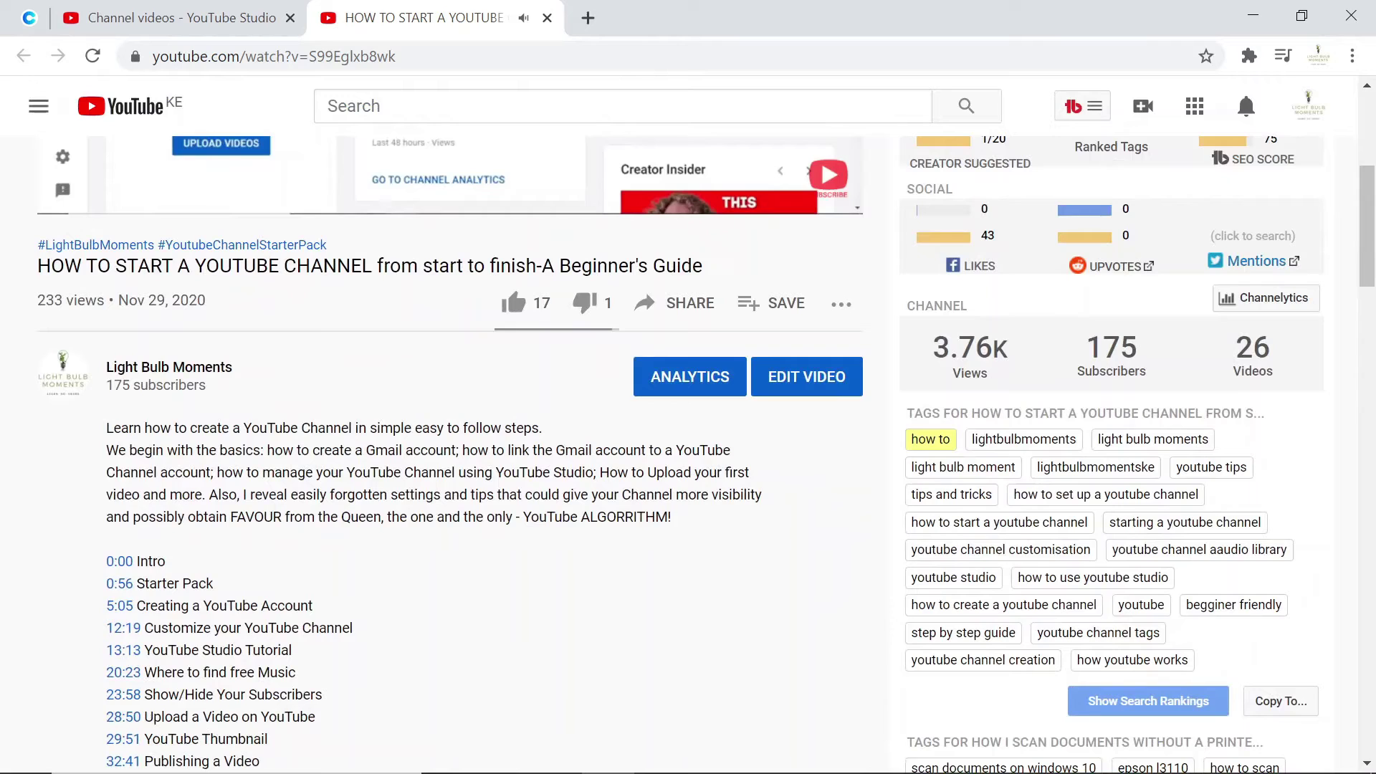
scroll(688, 452, "up", 5)
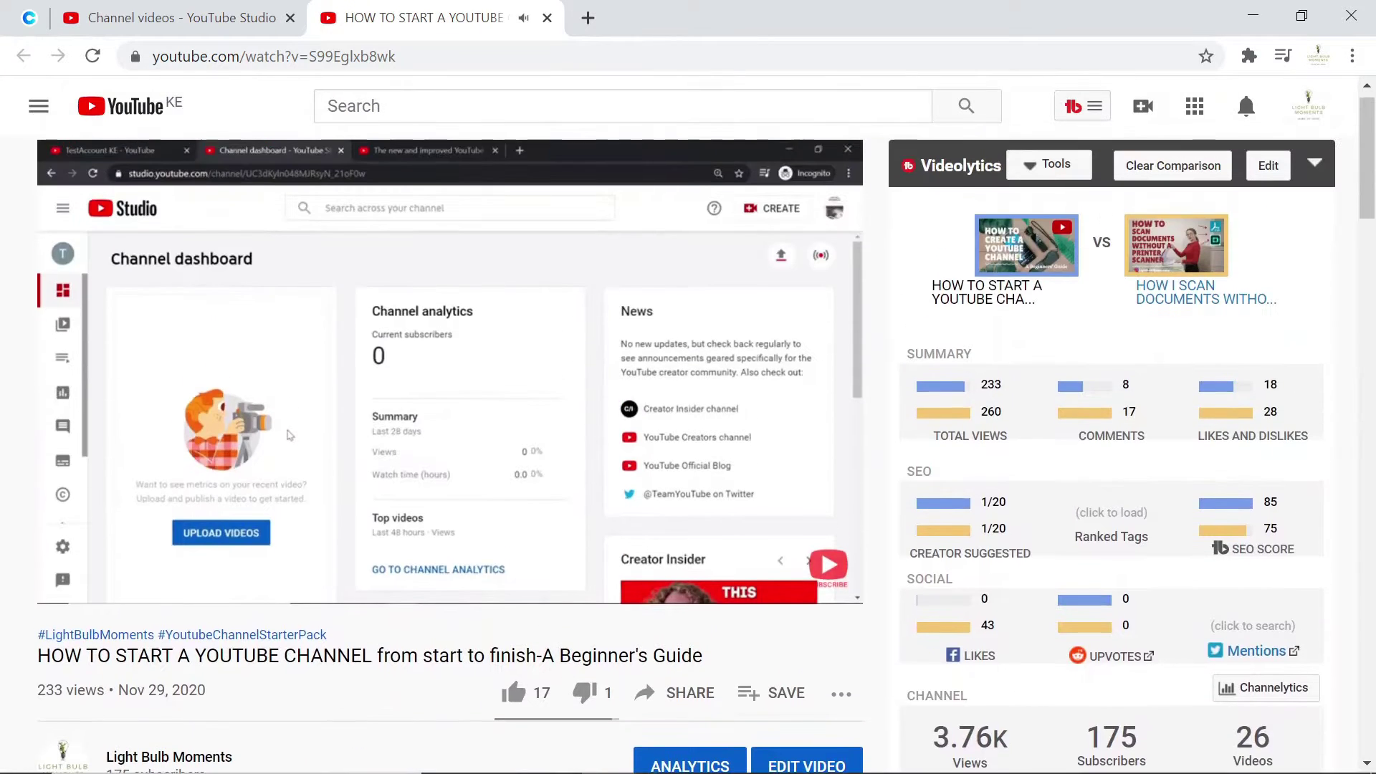
scroll(451, 373, "down", 1)
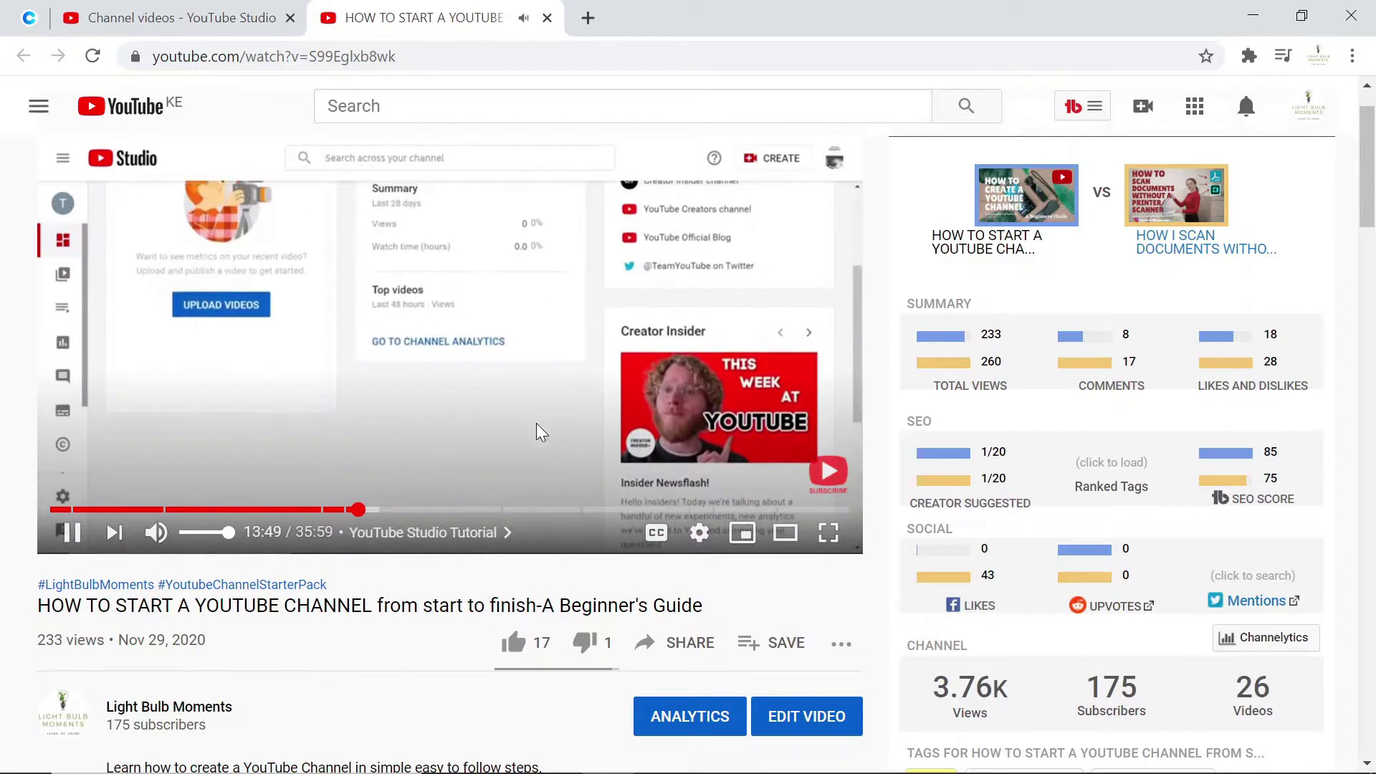
scroll(548, 463, "down", 5)
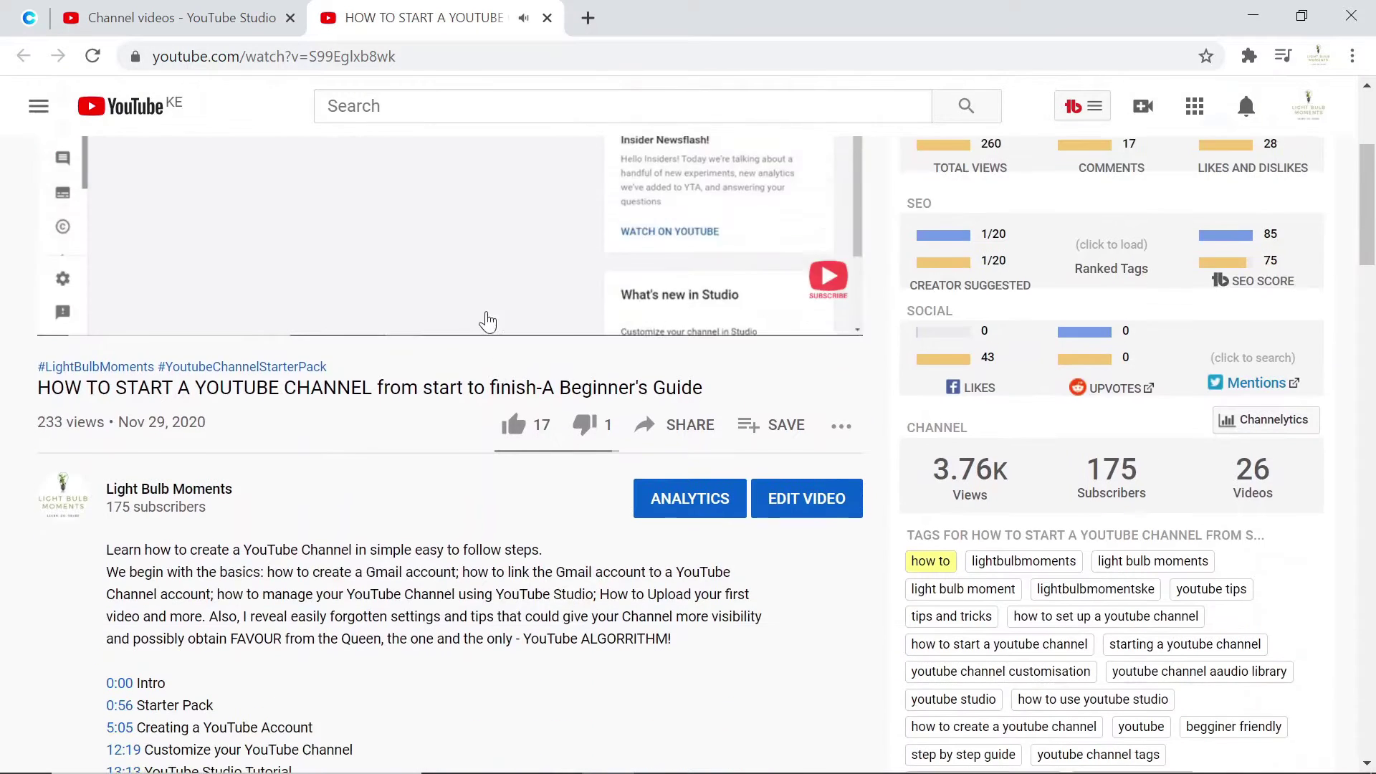
left_click(200, 17)
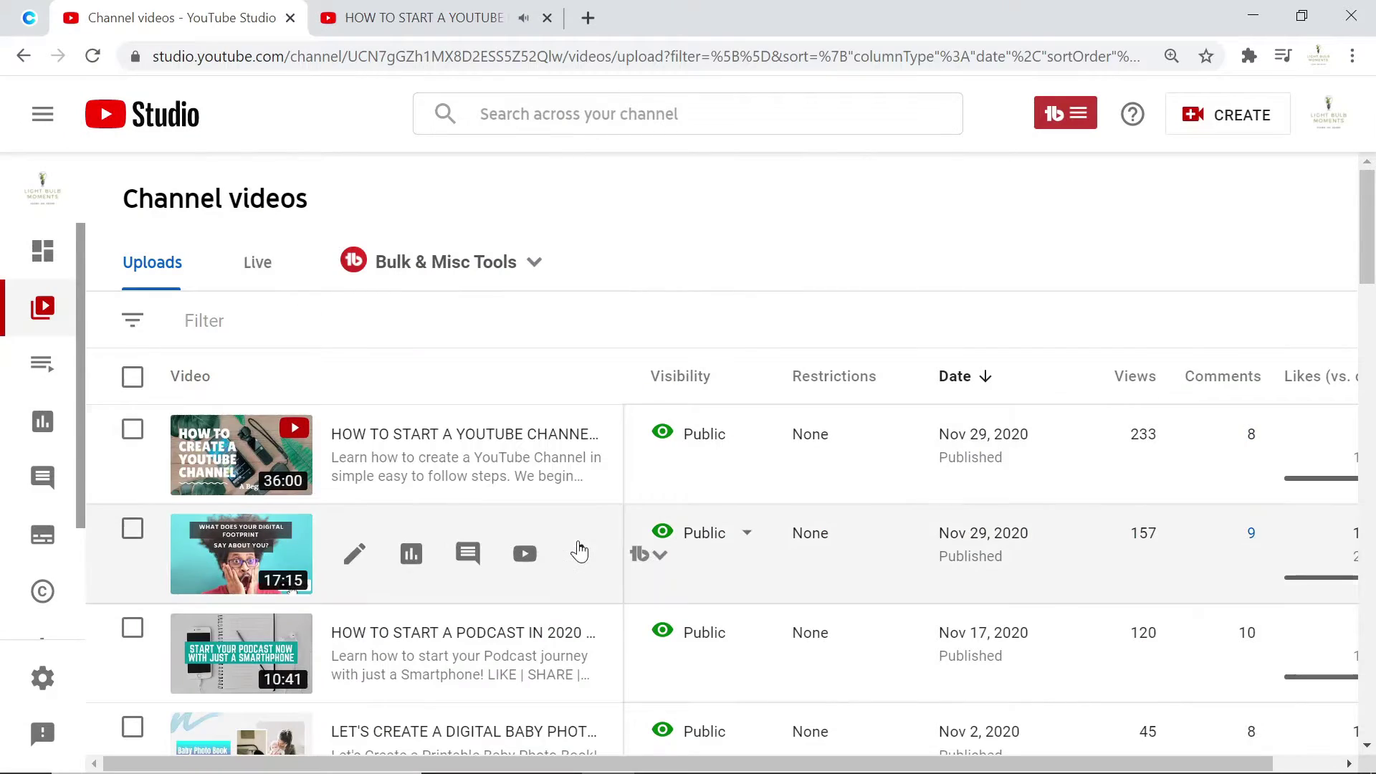
key("ctrl+plus")
key("ctrl+plus")
key("ctrl+plus")
key("ctrl+plus")
key("ctrl+plus")
key("ctrl+minus")
key("ctrl+minus")
key("ctrl+minus")
key("ctrl+minus")
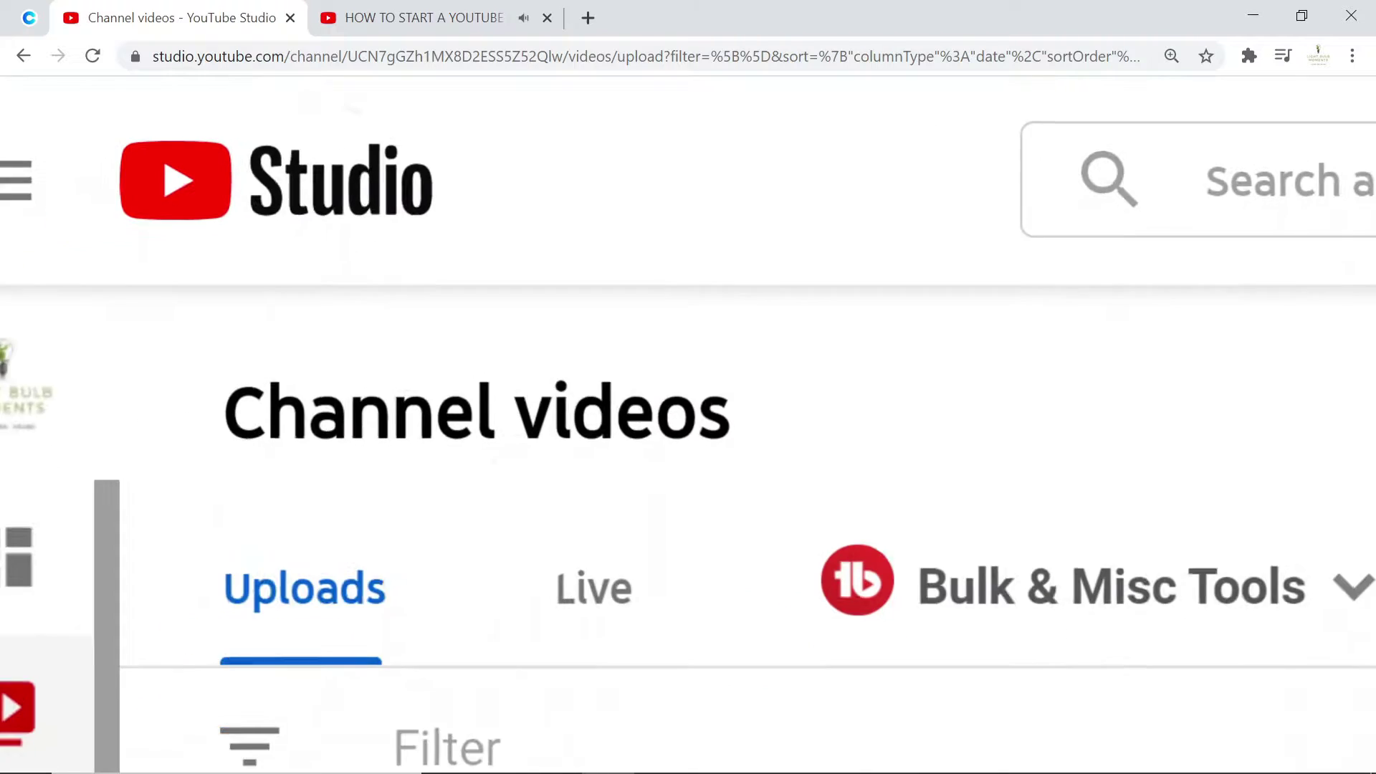
key("ctrl+minus")
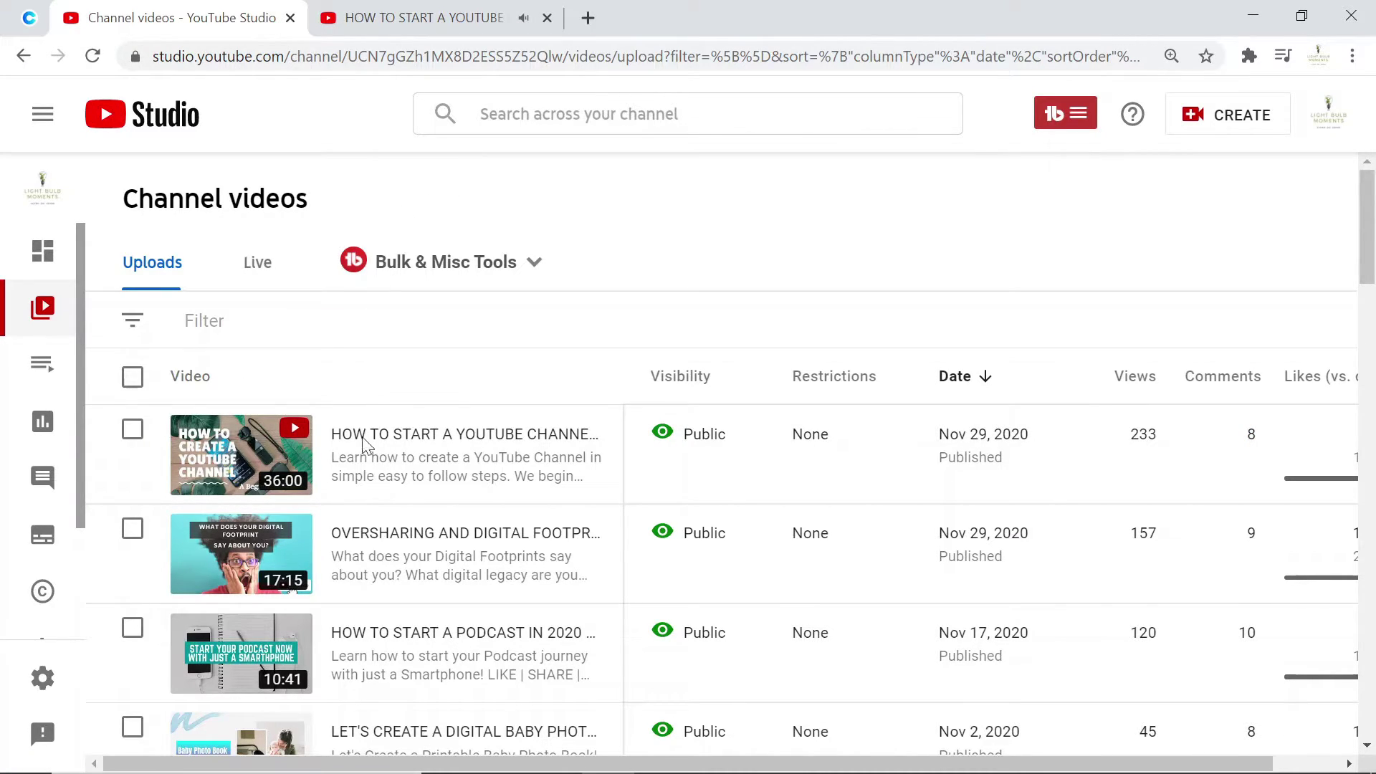
Open the details of the HOW TO START A YOUTUBE CHANNEL video and examine the timestamp list in its description.
left_click(354, 459)
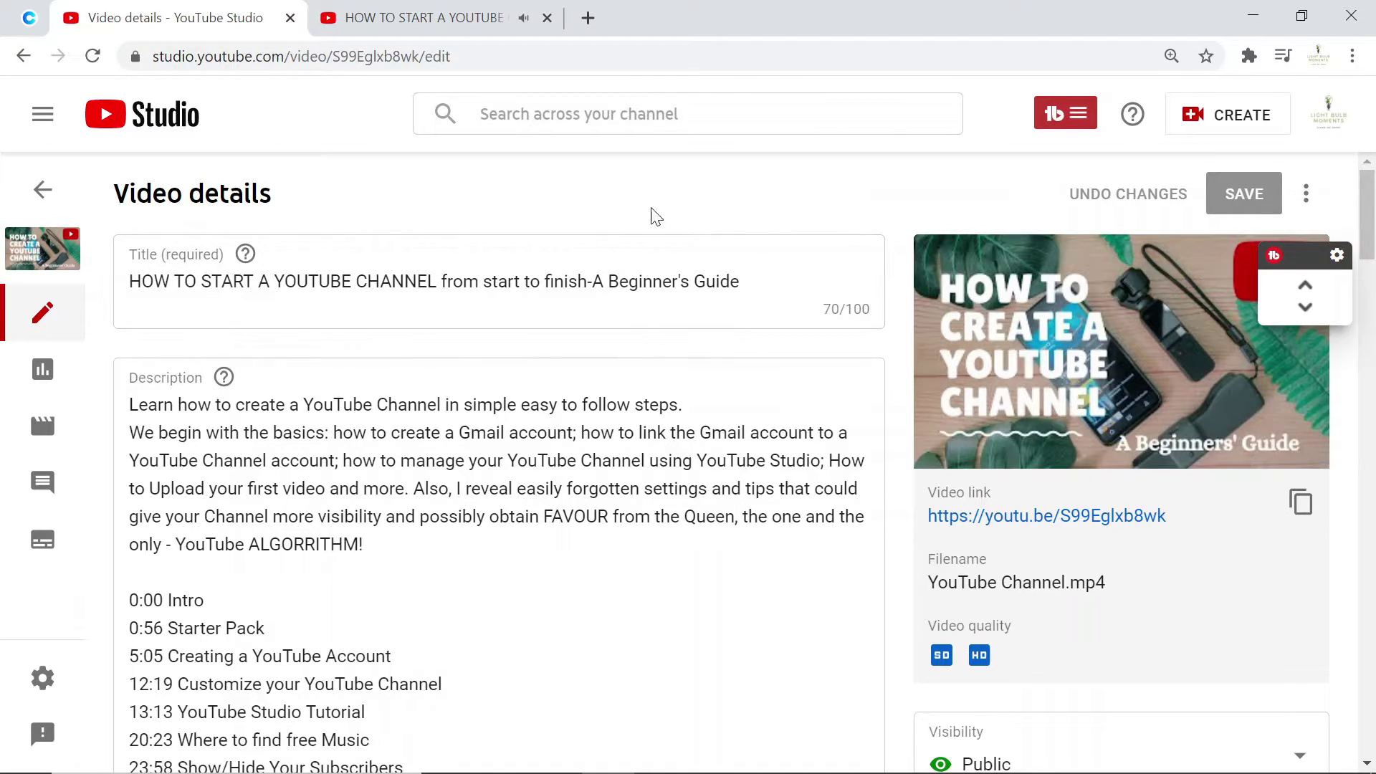
scroll(1076, 301, "down", 1)
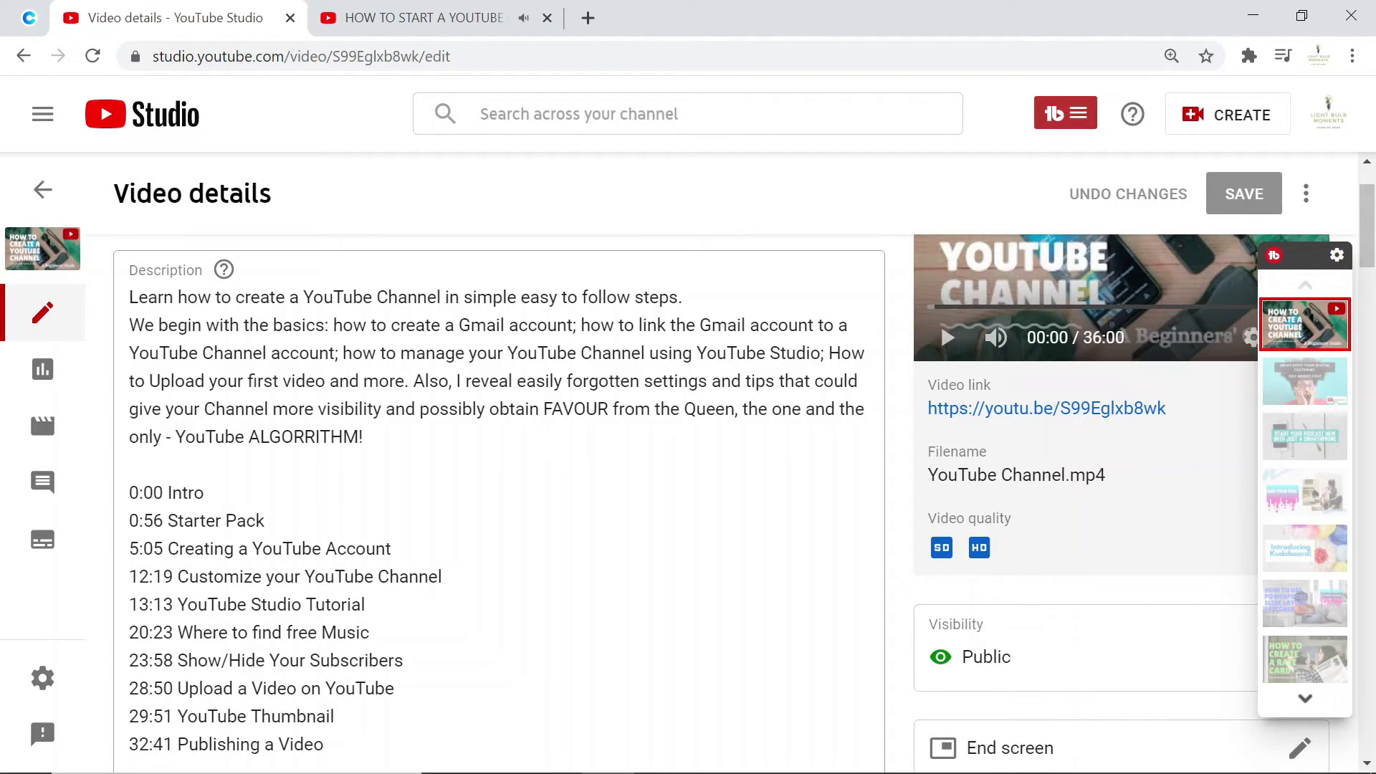
scroll(499, 502, "down", 1)
scroll(499, 502, "up", 2)
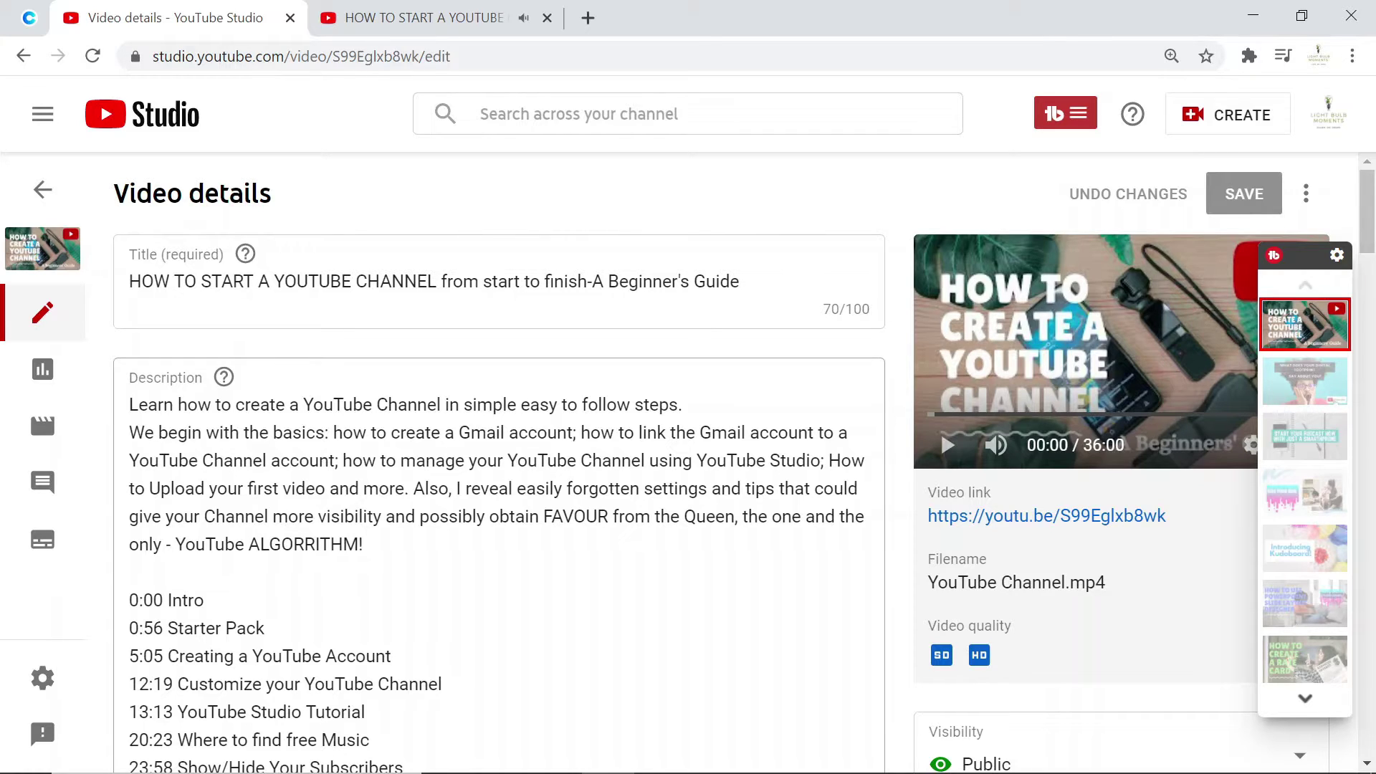
scroll(498, 502, "down", 3)
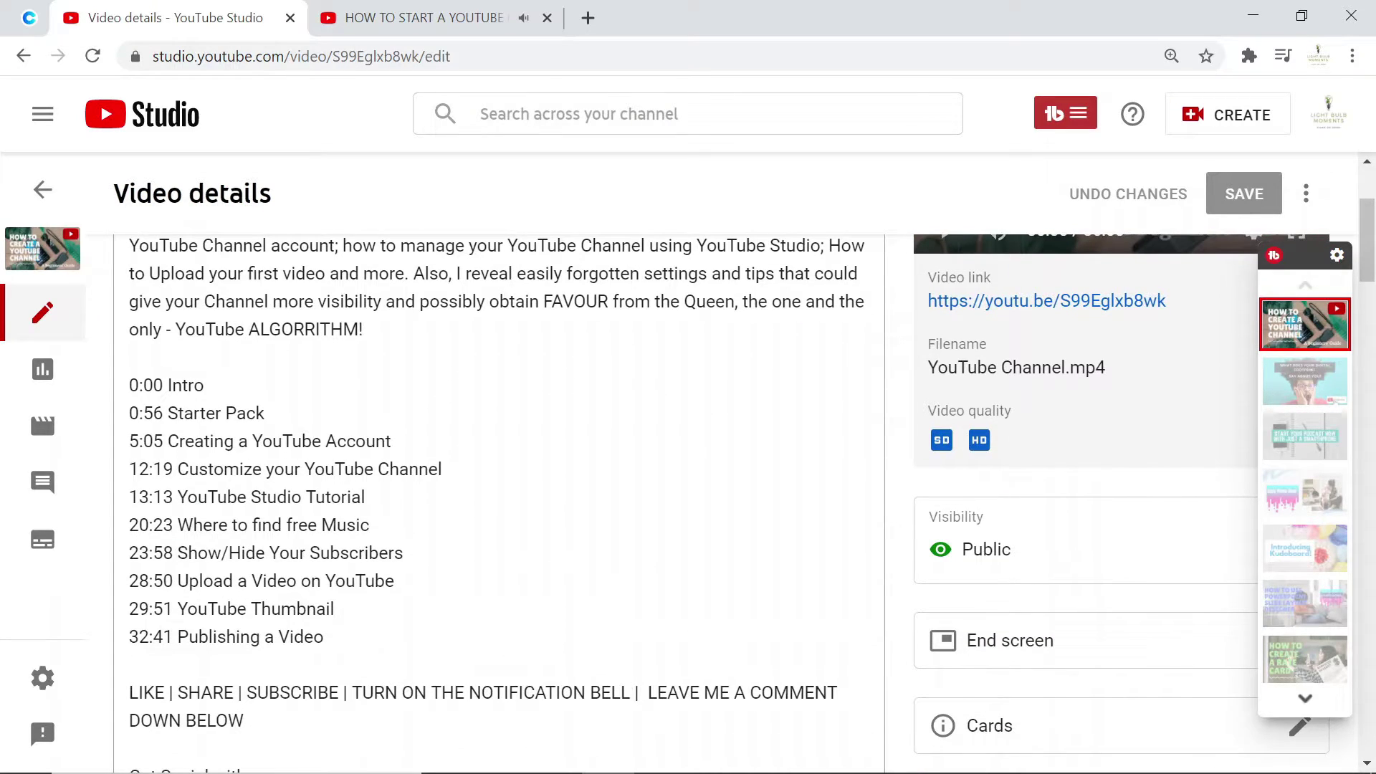
scroll(40, 404, "up", 3)
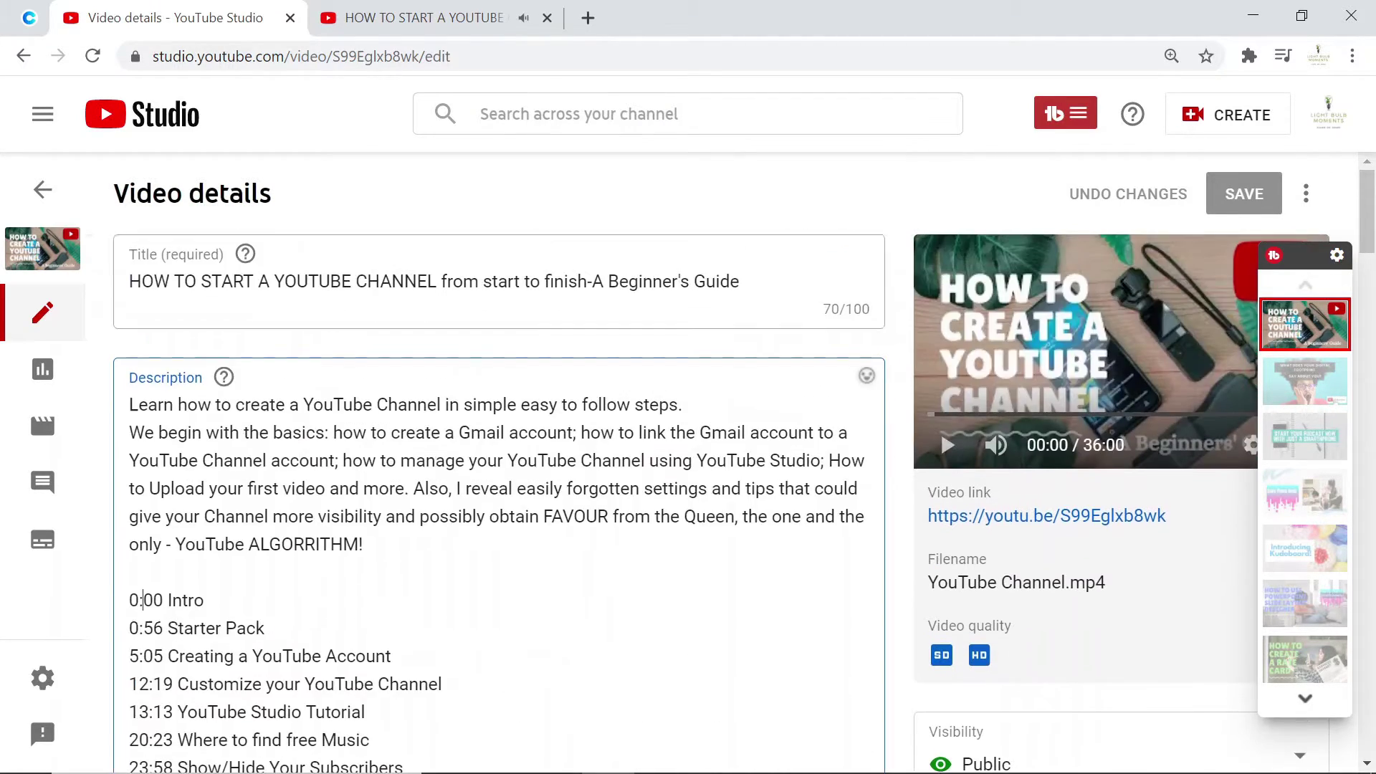
scroll(40, 405, "down", 1)
left_click_drag(138, 492, 339, 661)
Insert a sample timestamp line "8:00 bbbbbb" below 0:00 Intro in the description, followed by a line reading "67".
left_click(205, 492)
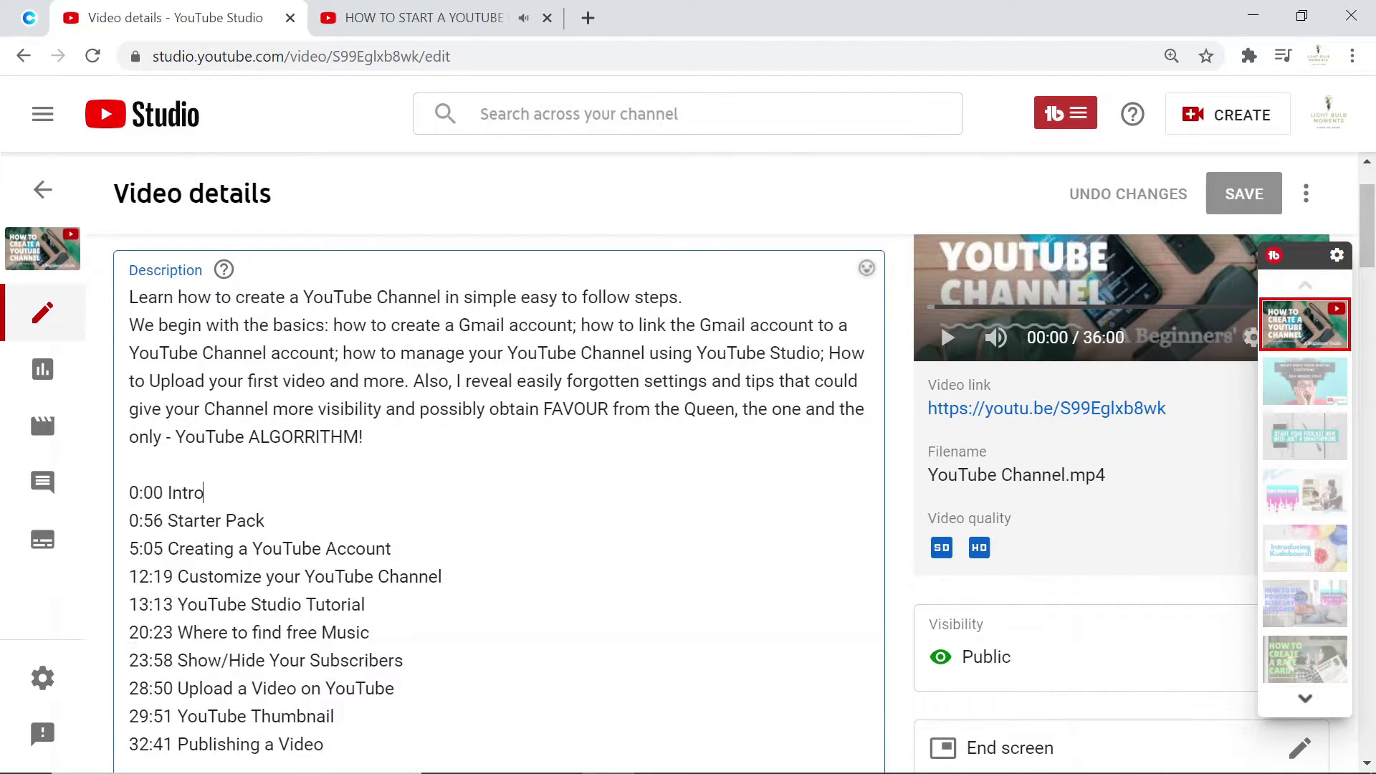
key("Return")
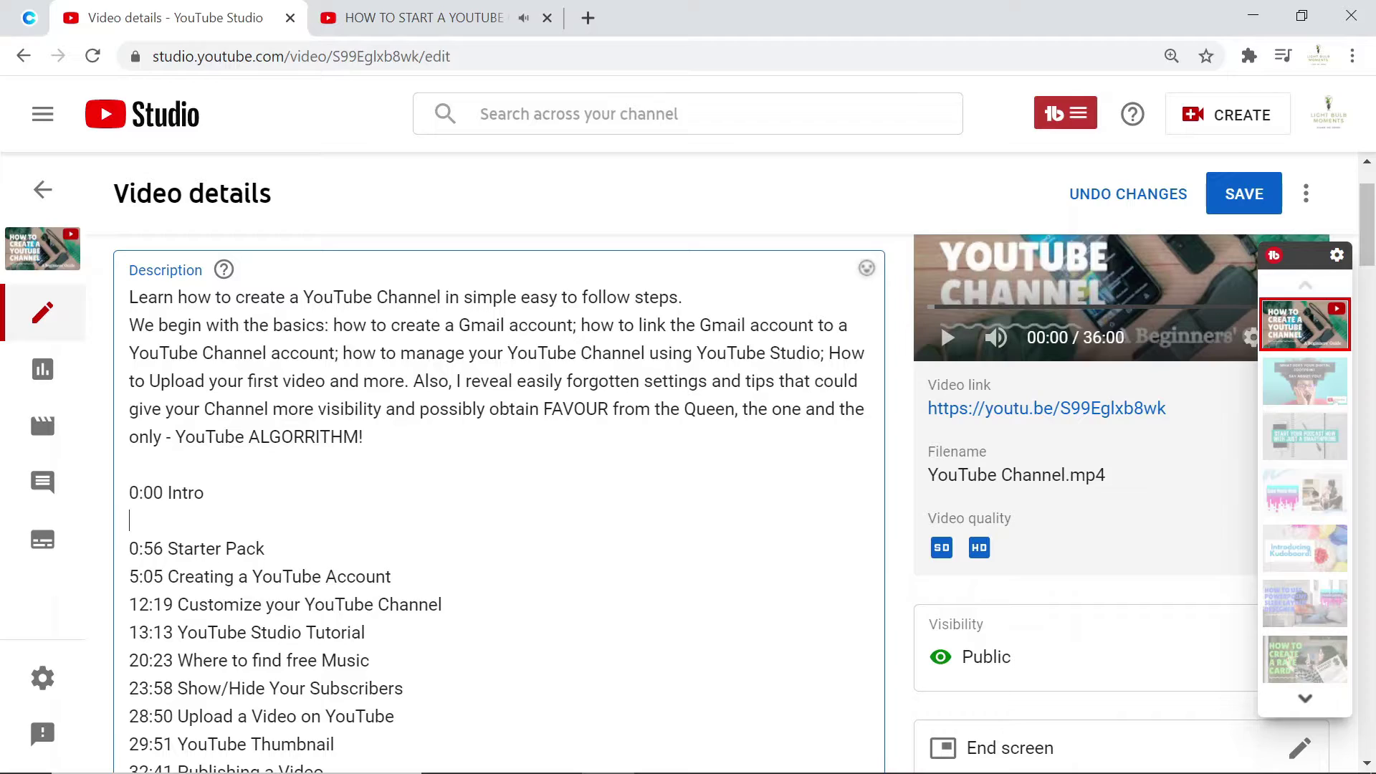
type("8:00 bbbbbb")
key("Return")
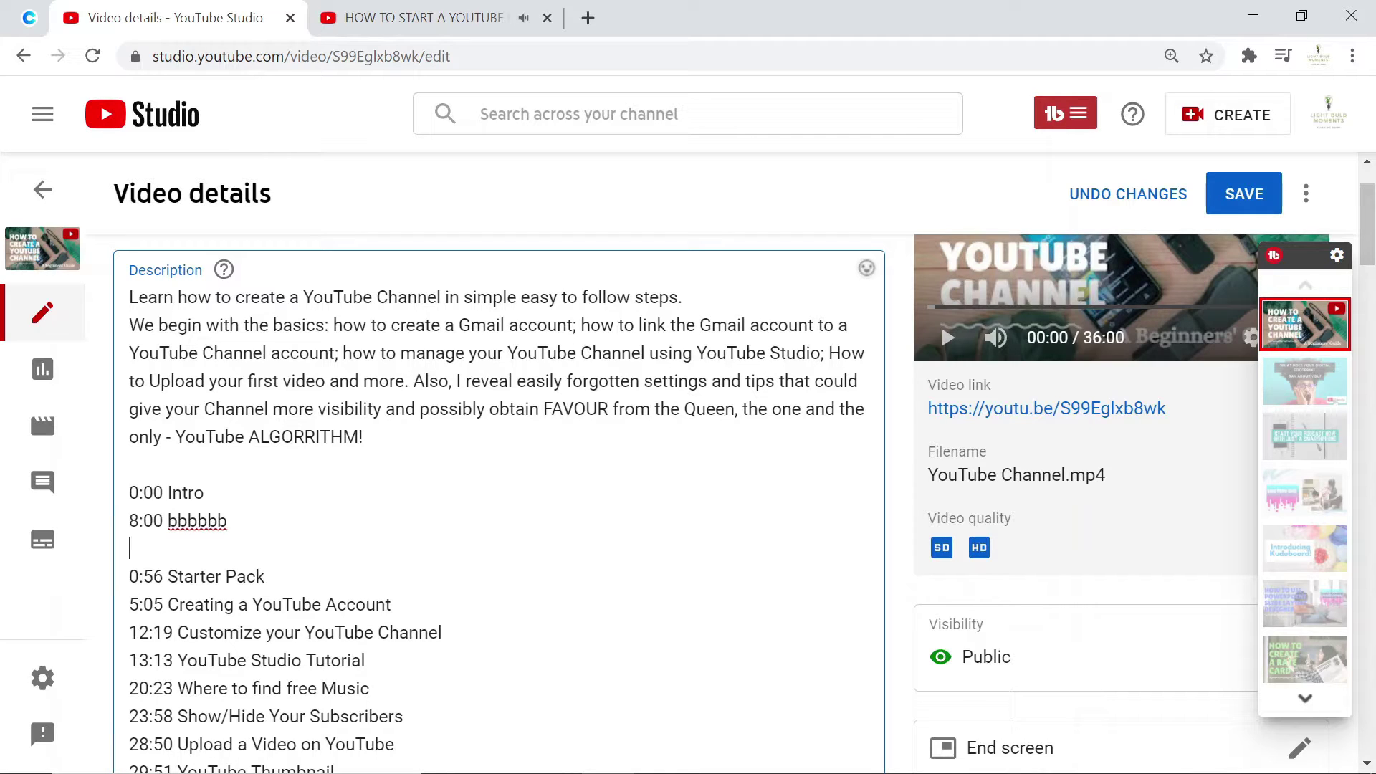
type("67")
key("Return")
Delete the sample lines below 0:00 Intro from the description.
key("BackSpace")
key("BackSpace")
key("BackSpace")
key("BackSpace")
key("BackSpace")
key("BackSpace")
key("BackSpace")
key("BackSpace")
key("BackSpace")
key("BackSpace")
key("BackSpace")
key("BackSpace")
key("BackSpace")
key("BackSpace")
key("BackSpace")
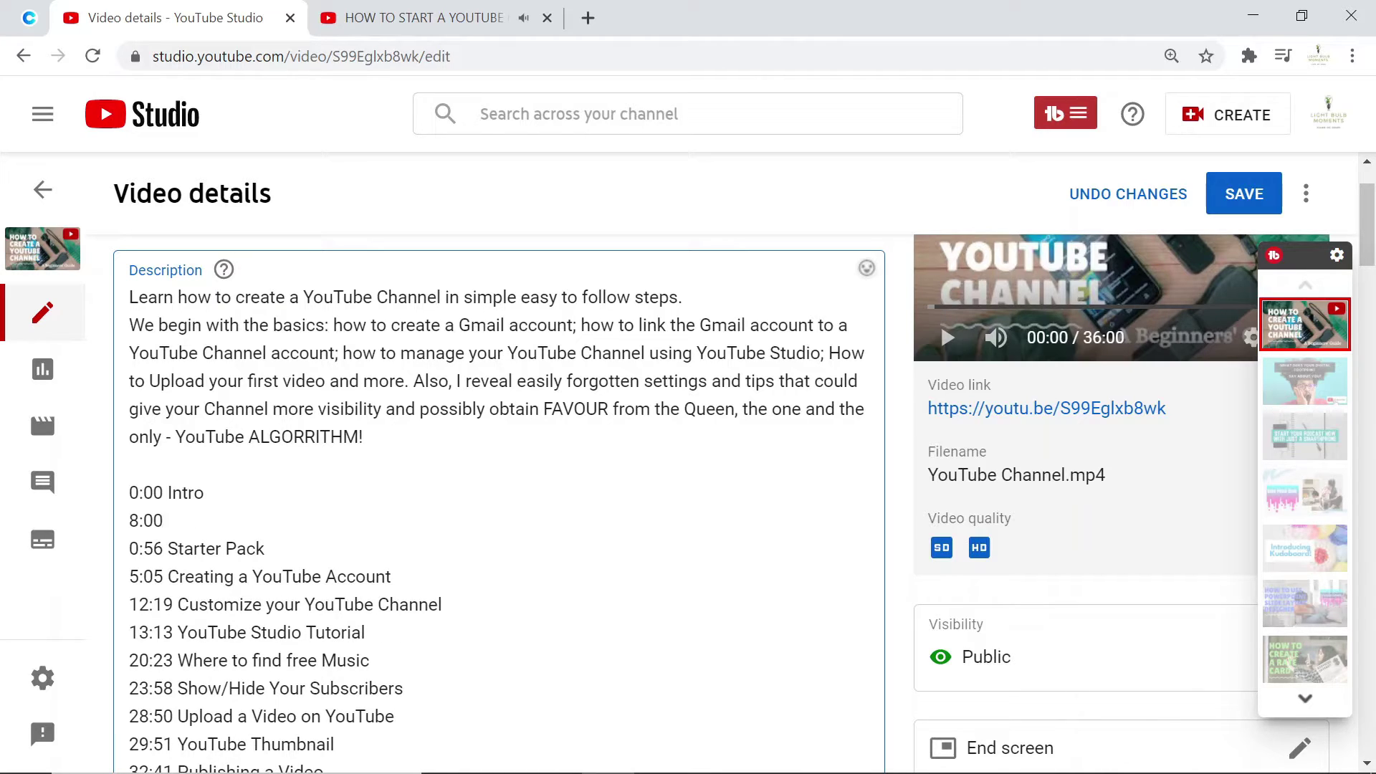
key("BackSpace")
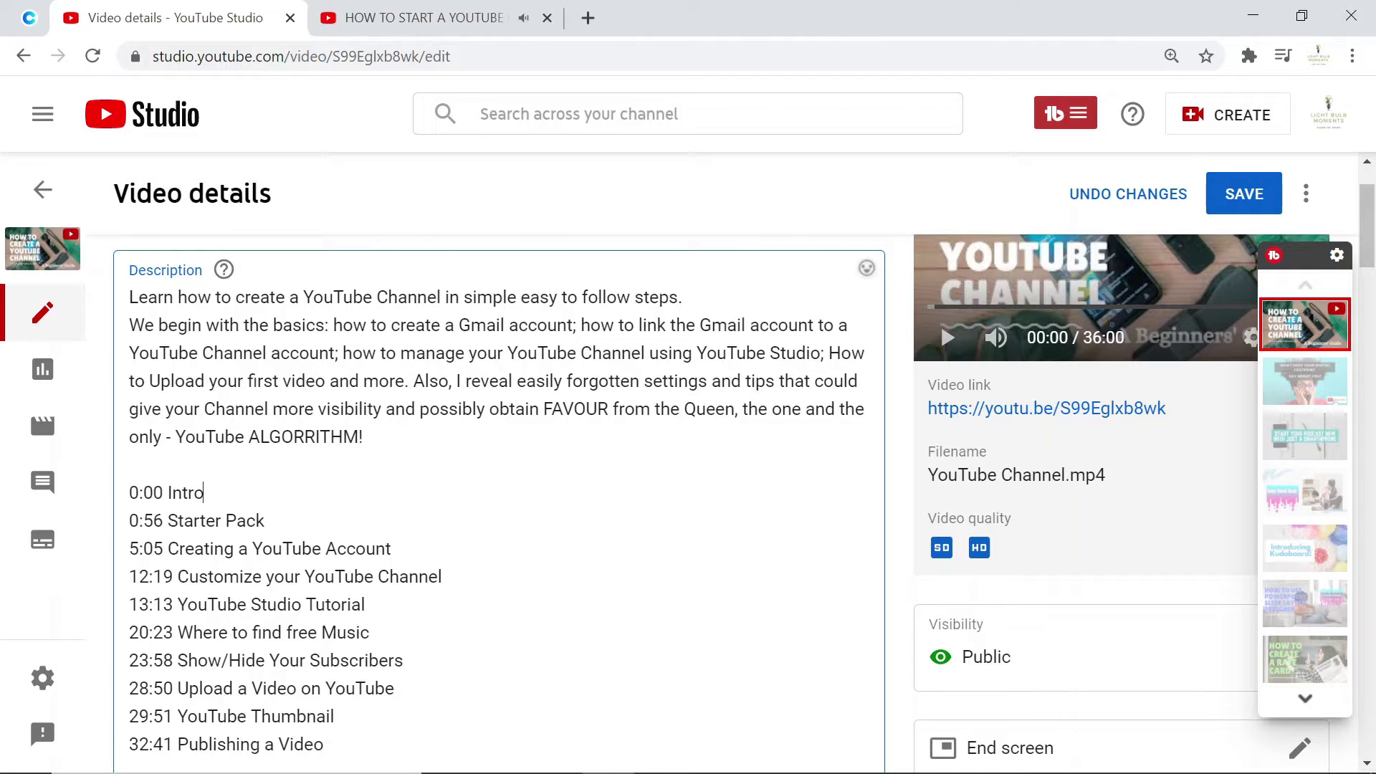
Review the description's introductory paragraph and the thumbnail, playlist and audience settings on the video details page.
scroll(688, 359, "up", 2)
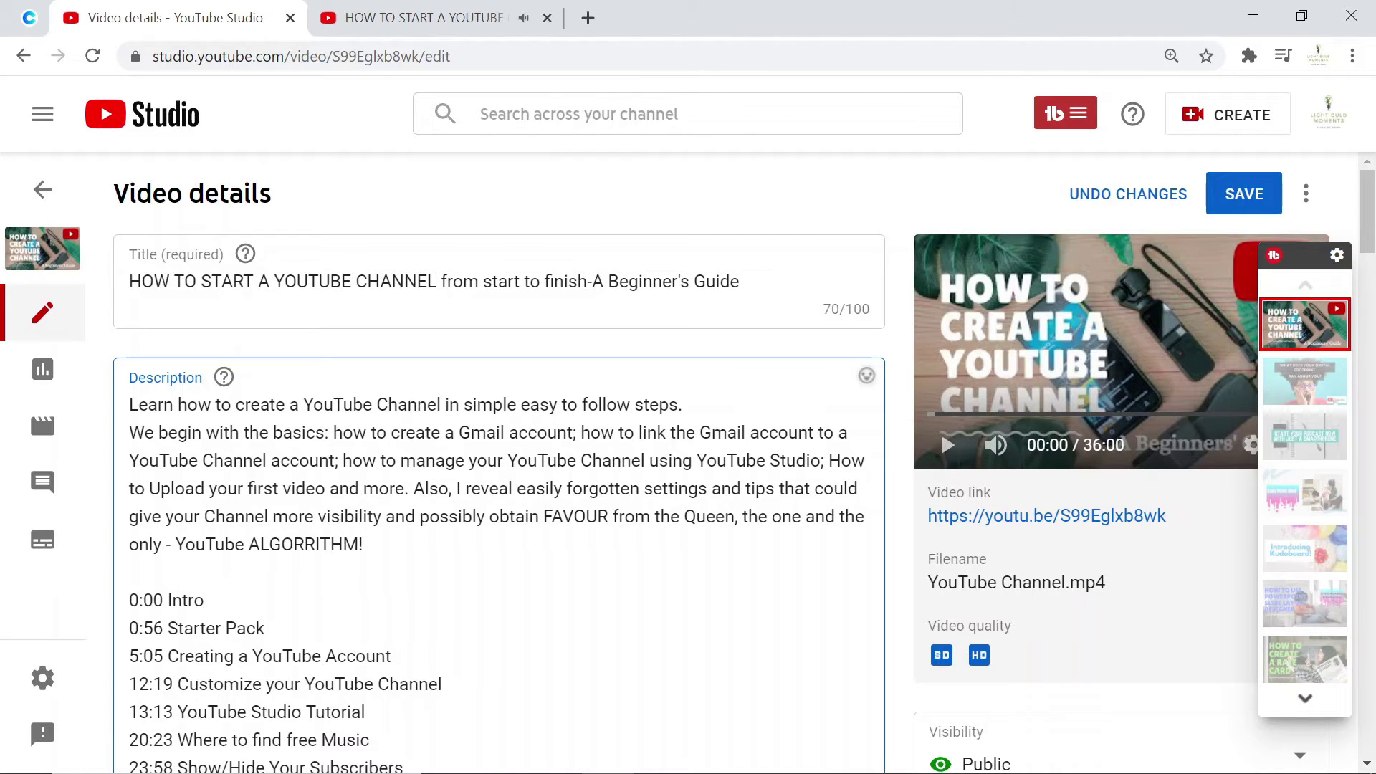
left_click_drag(364, 545, 129, 404)
scroll(430, 501, "down", 12)
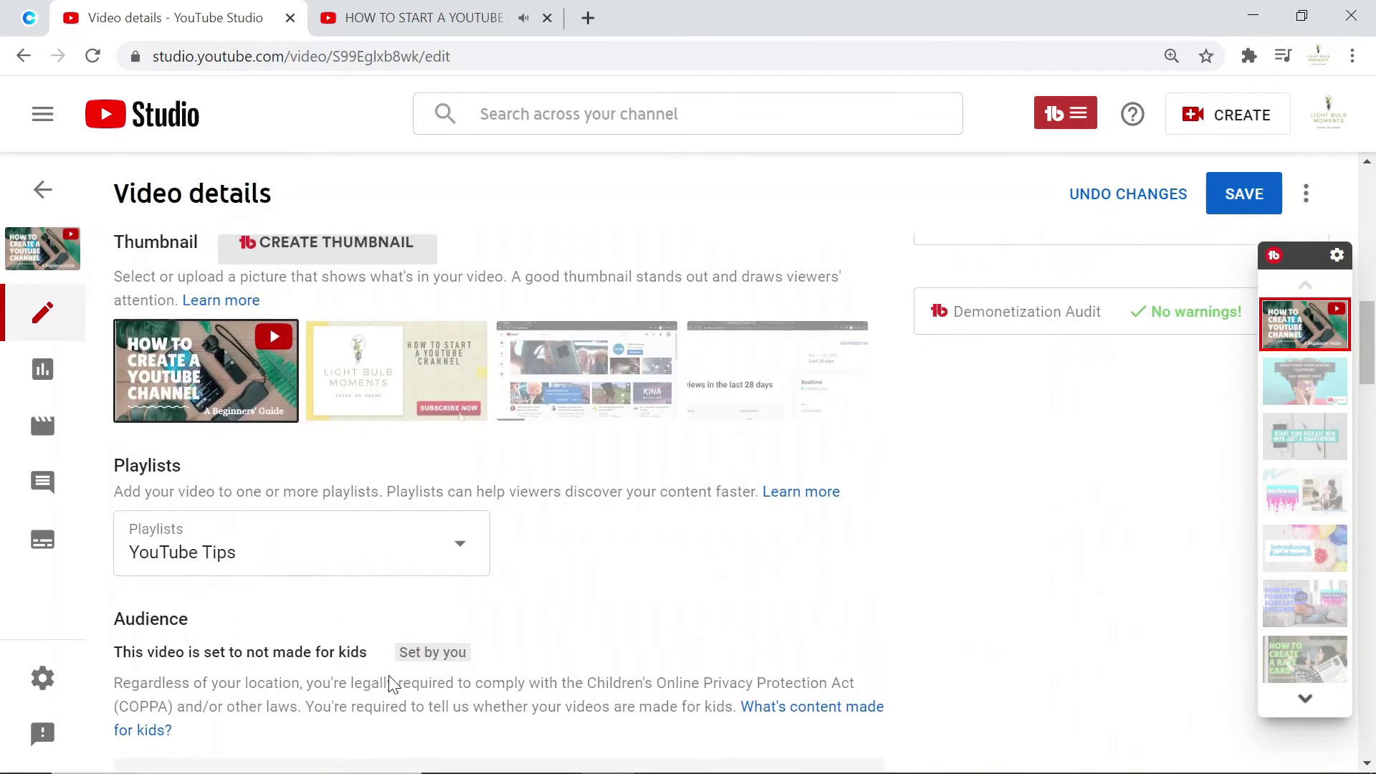
scroll(460, 433, "up", 5)
scroll(460, 433, "up", 2)
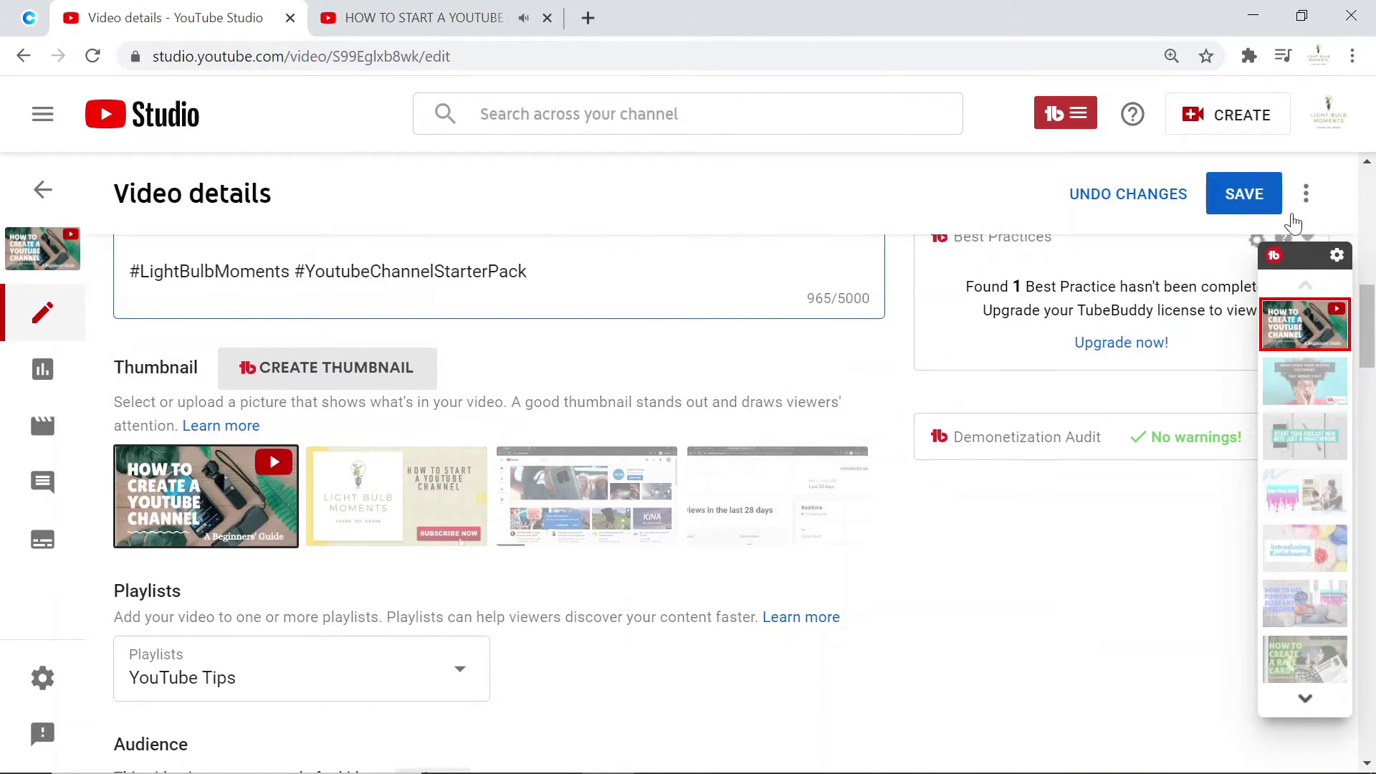
scroll(897, 464, "up", 7)
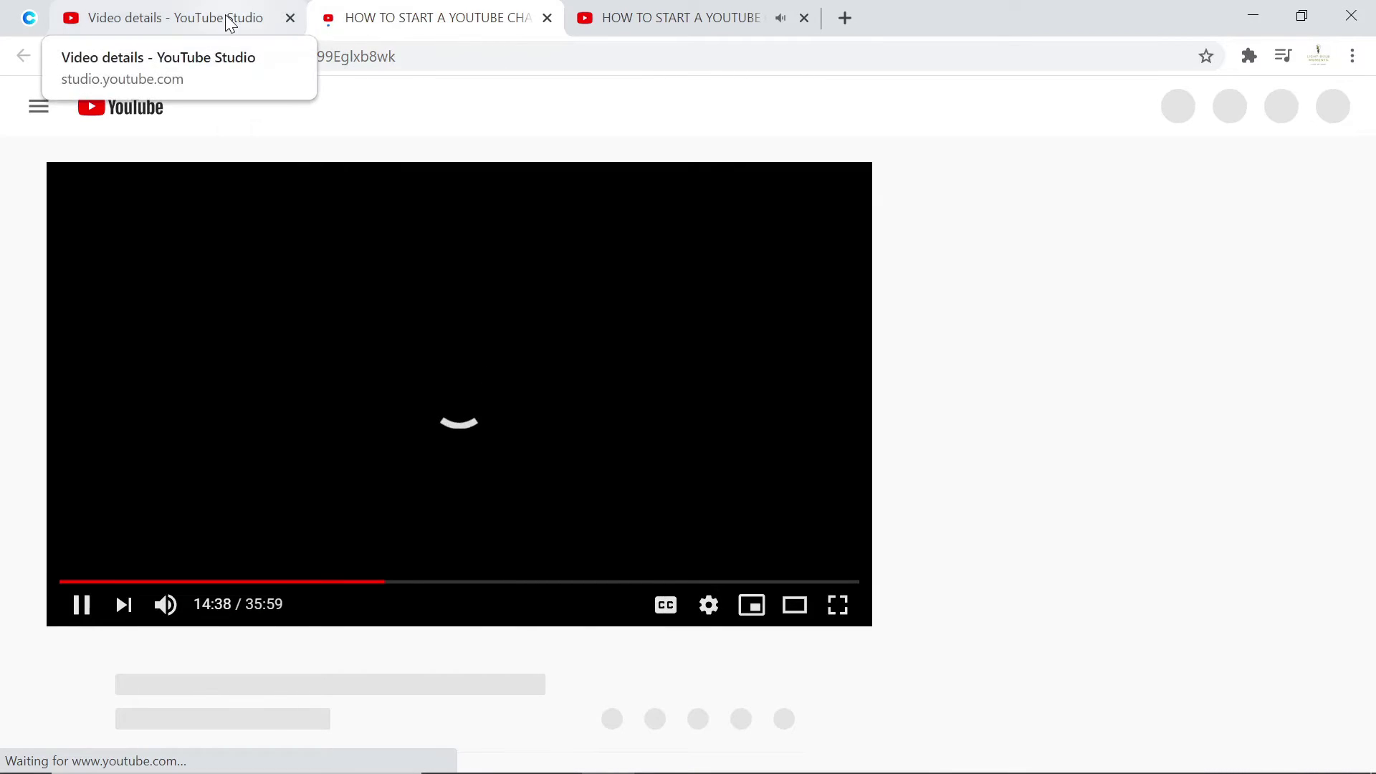
Return to the video details in YouTube Studio and review the description, highlighting the timestamps from 0:00 Intro to 12:19.
left_click(230, 23)
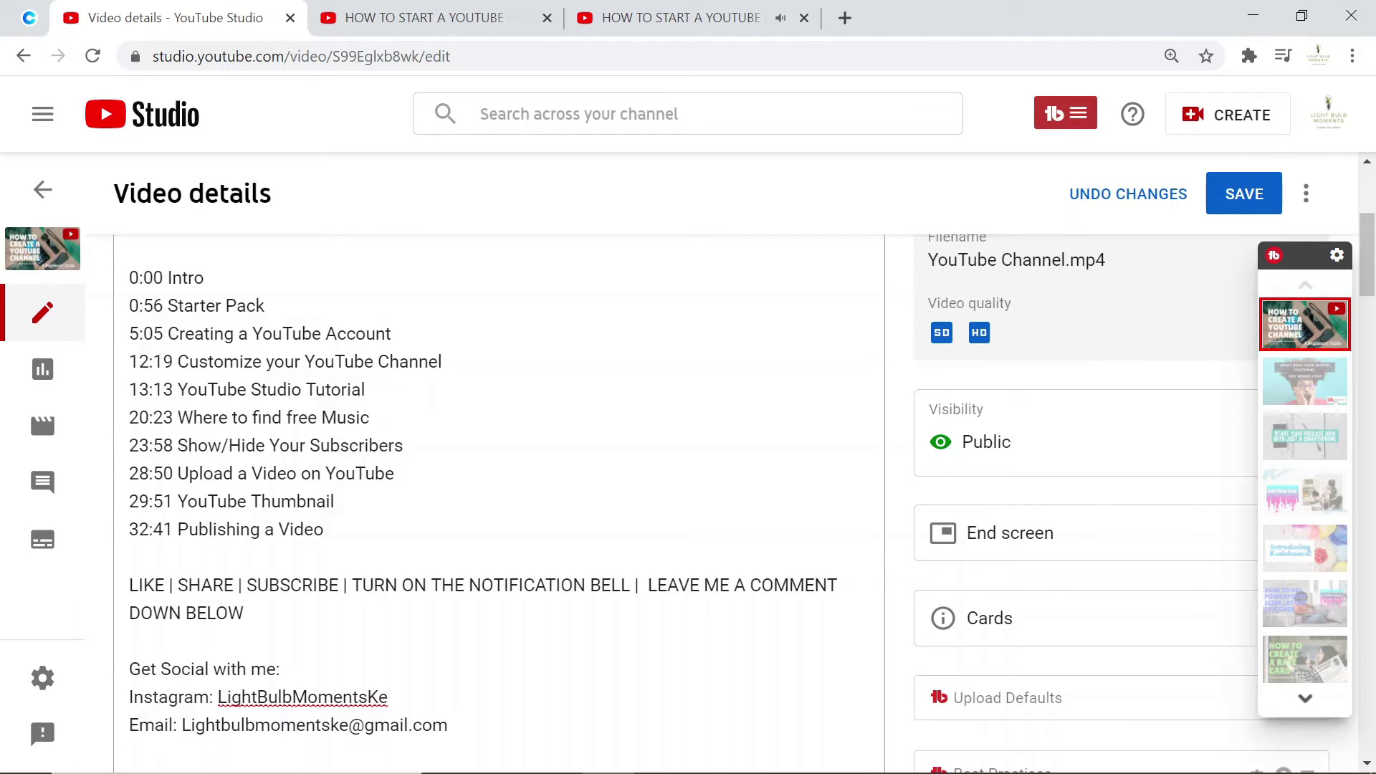
left_click_drag(143, 277, 214, 361)
scroll(438, 471, "up", 5)
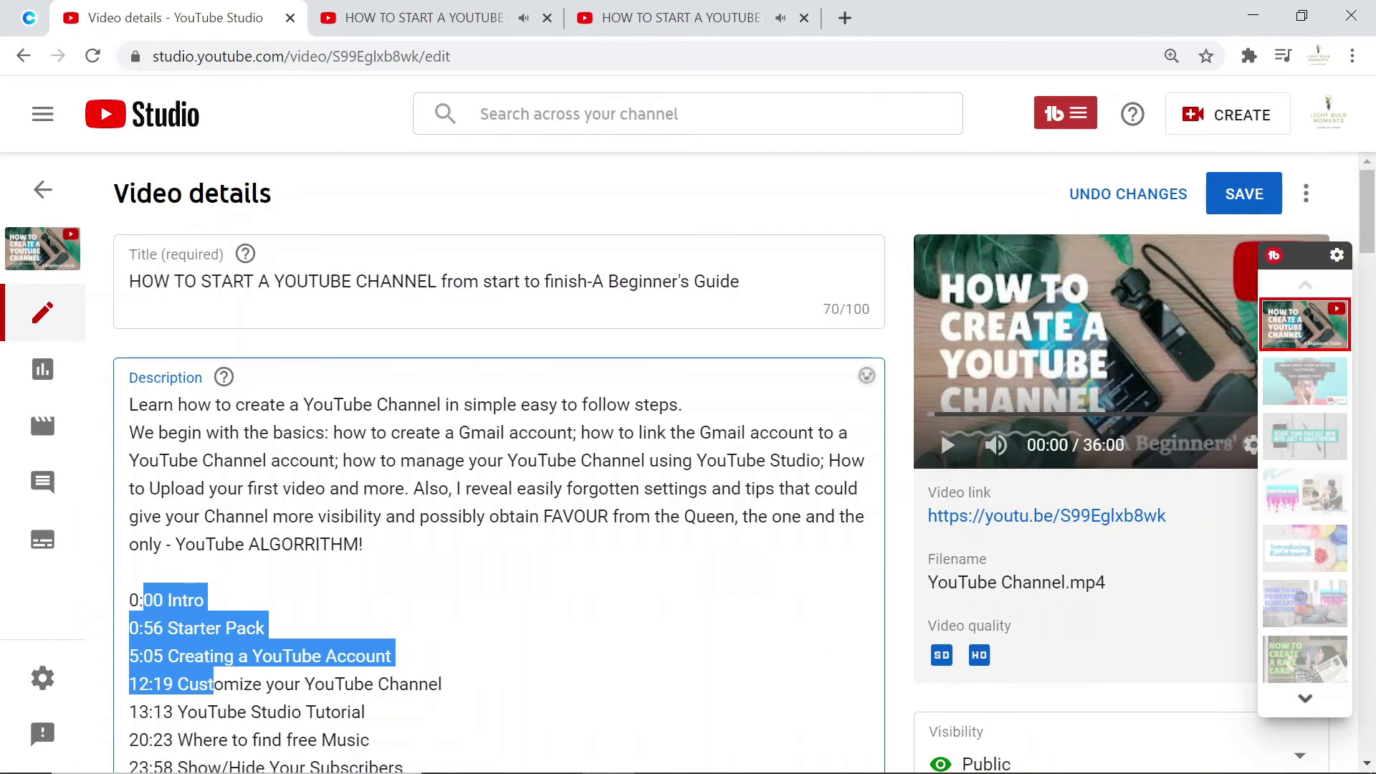
scroll(438, 472, "down", 10)
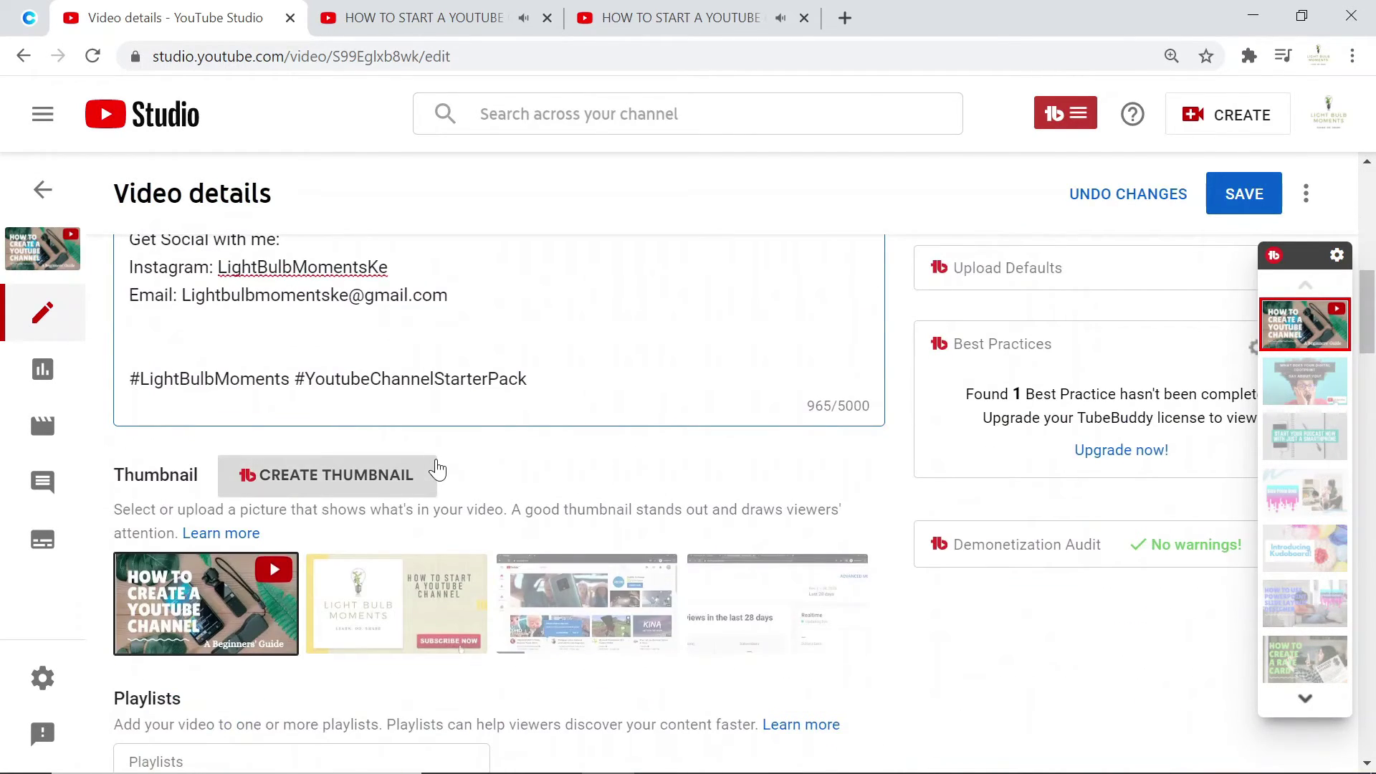
scroll(437, 472, "up", 2)
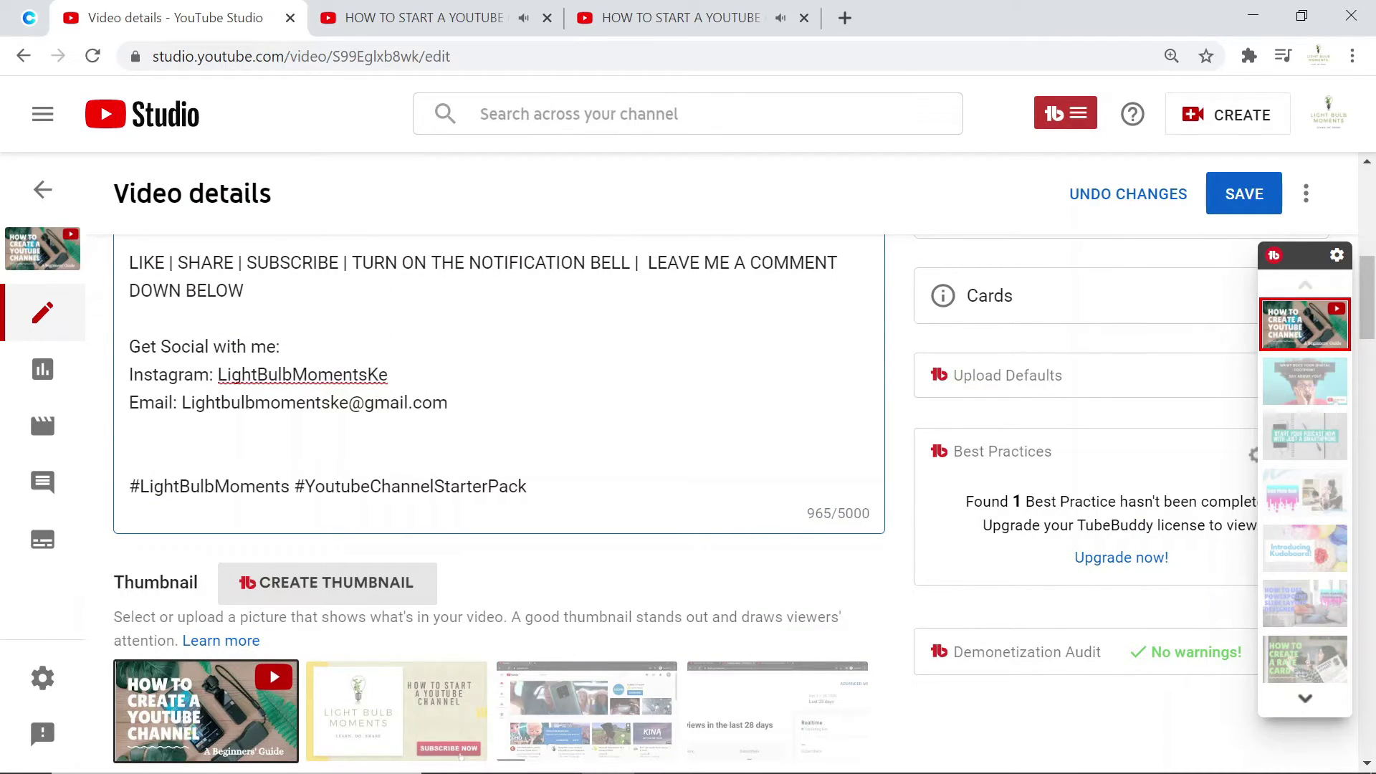
scroll(499, 472, "up", 5)
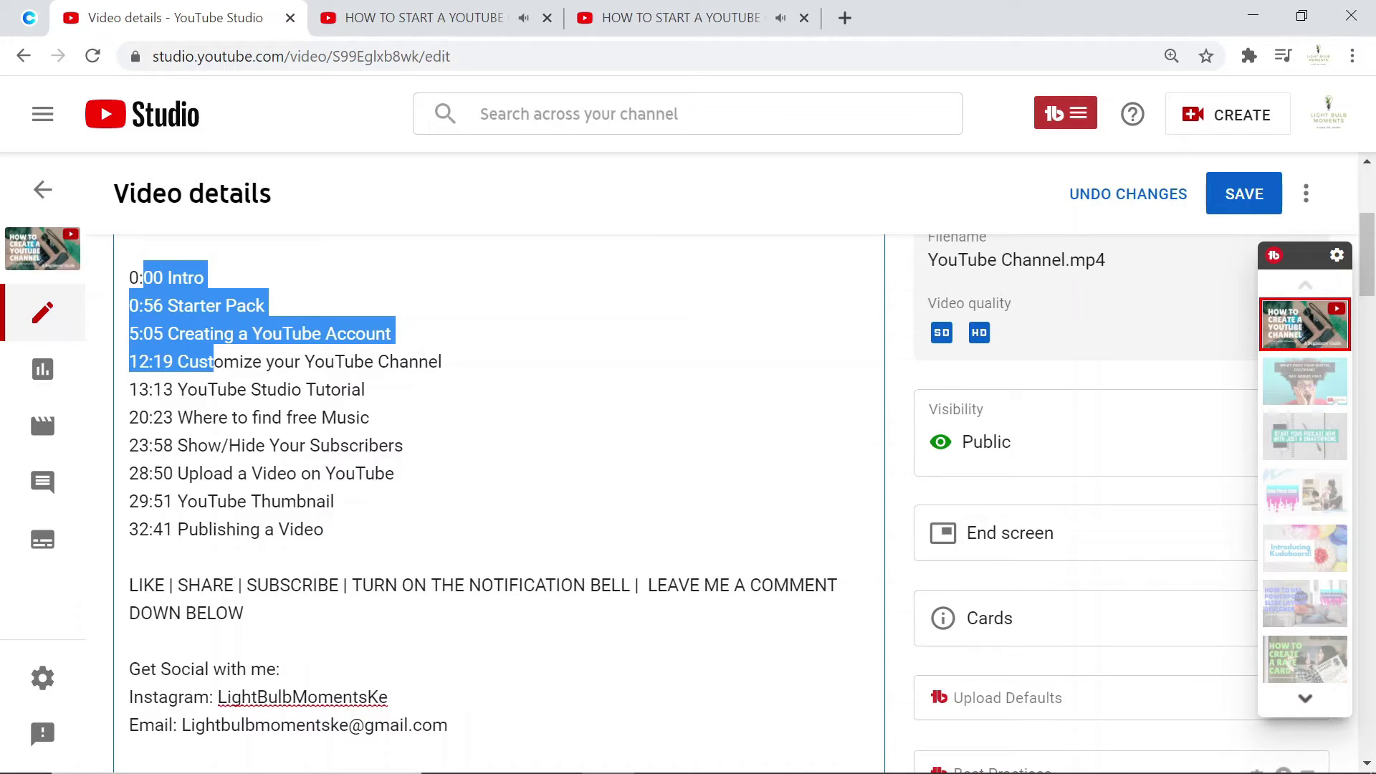
left_click(360, 417)
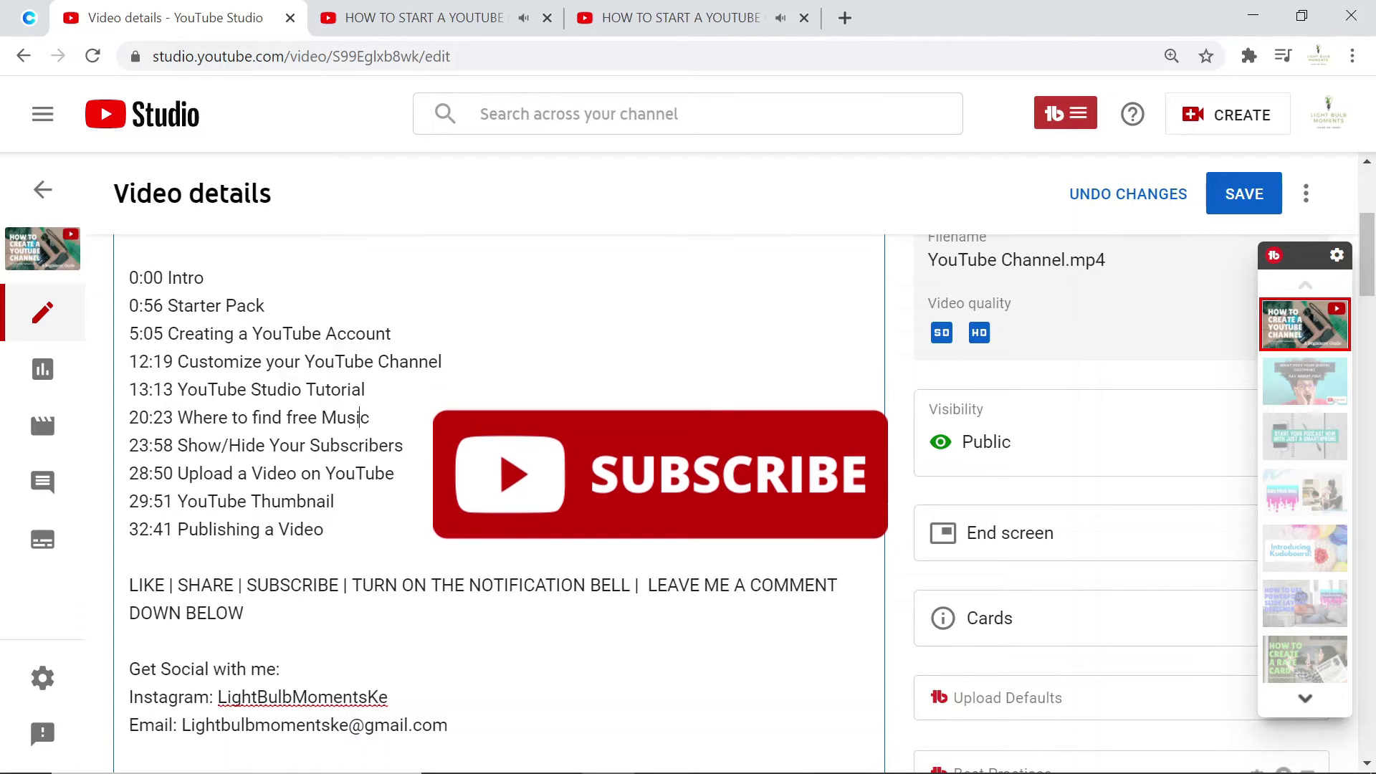
Examine the social media and e-mail contact lines below the timestamps in the description.
scroll(502, 466, "down", 2)
scroll(501, 466, "down", 2)
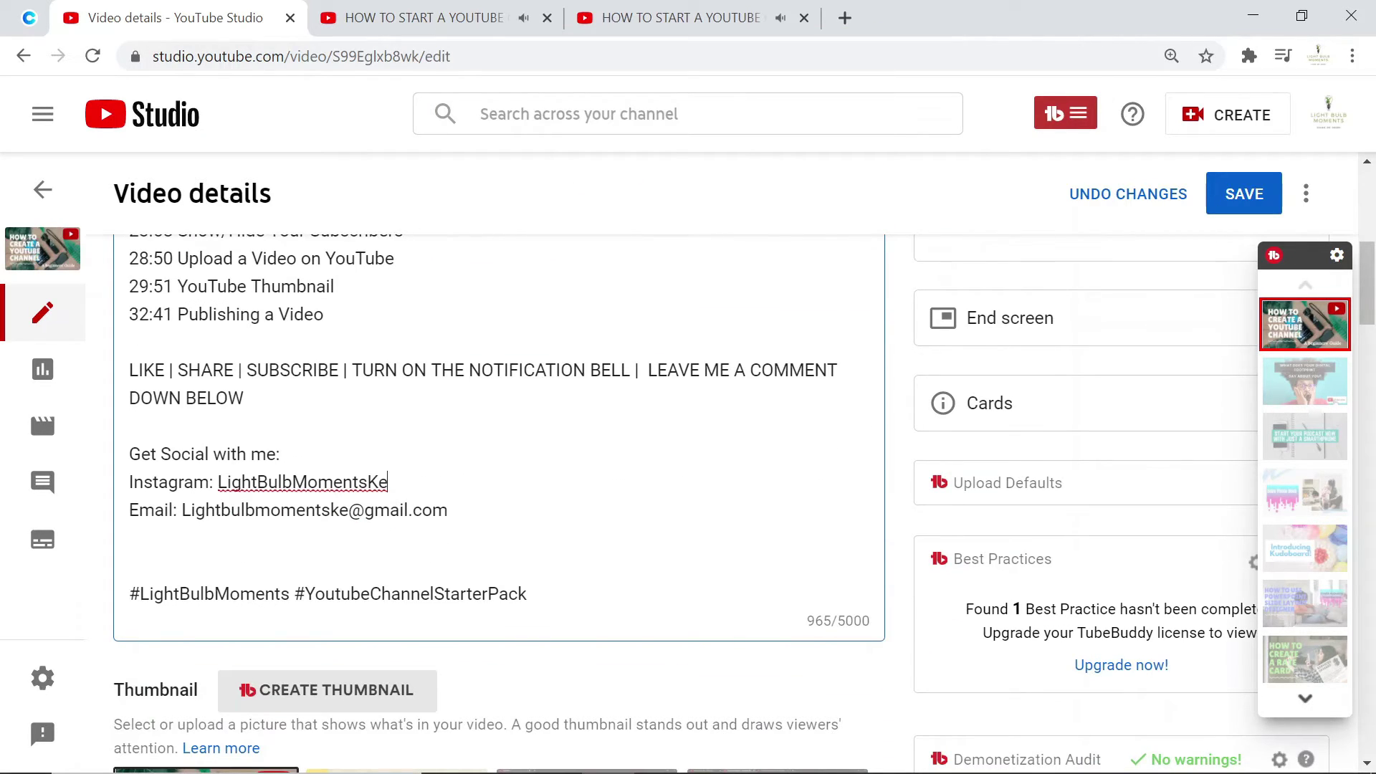
left_click_drag(389, 482, 181, 510)
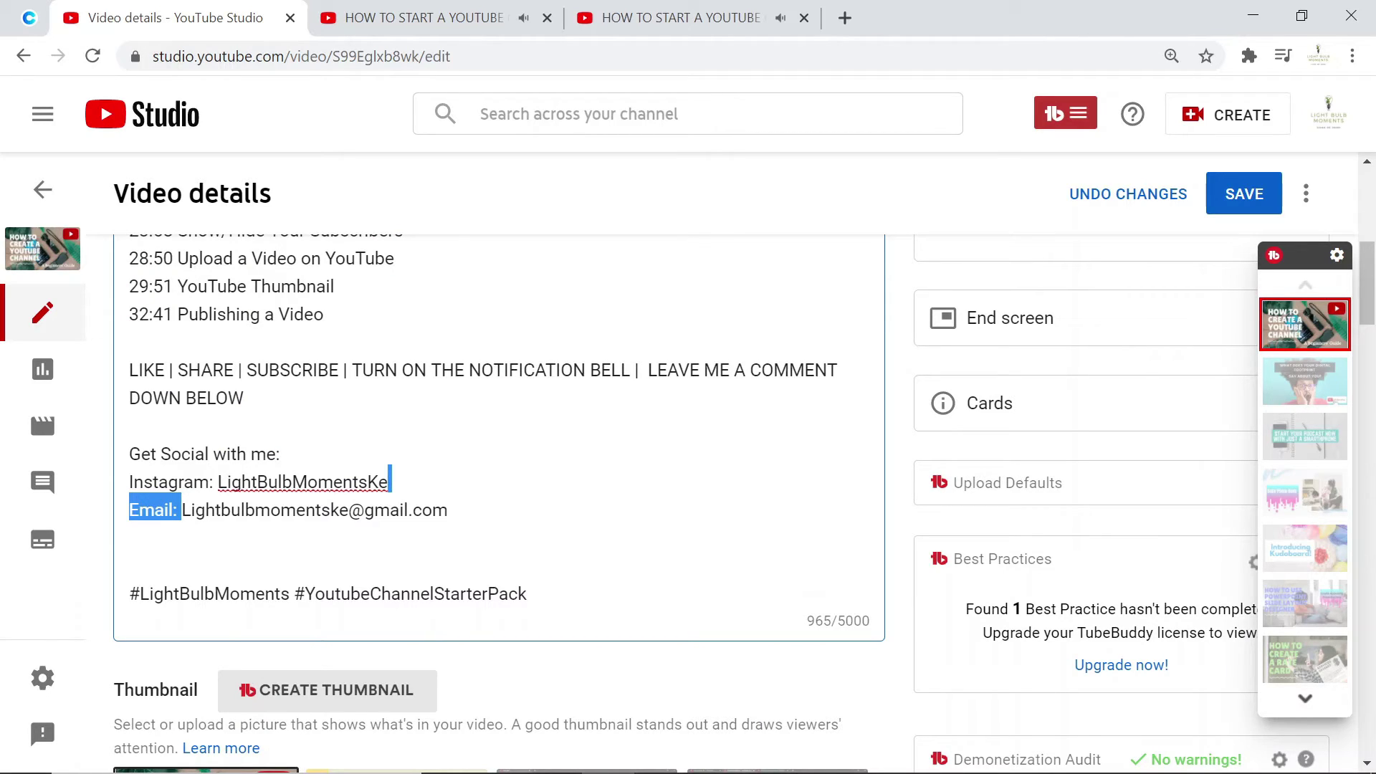
left_click(379, 482)
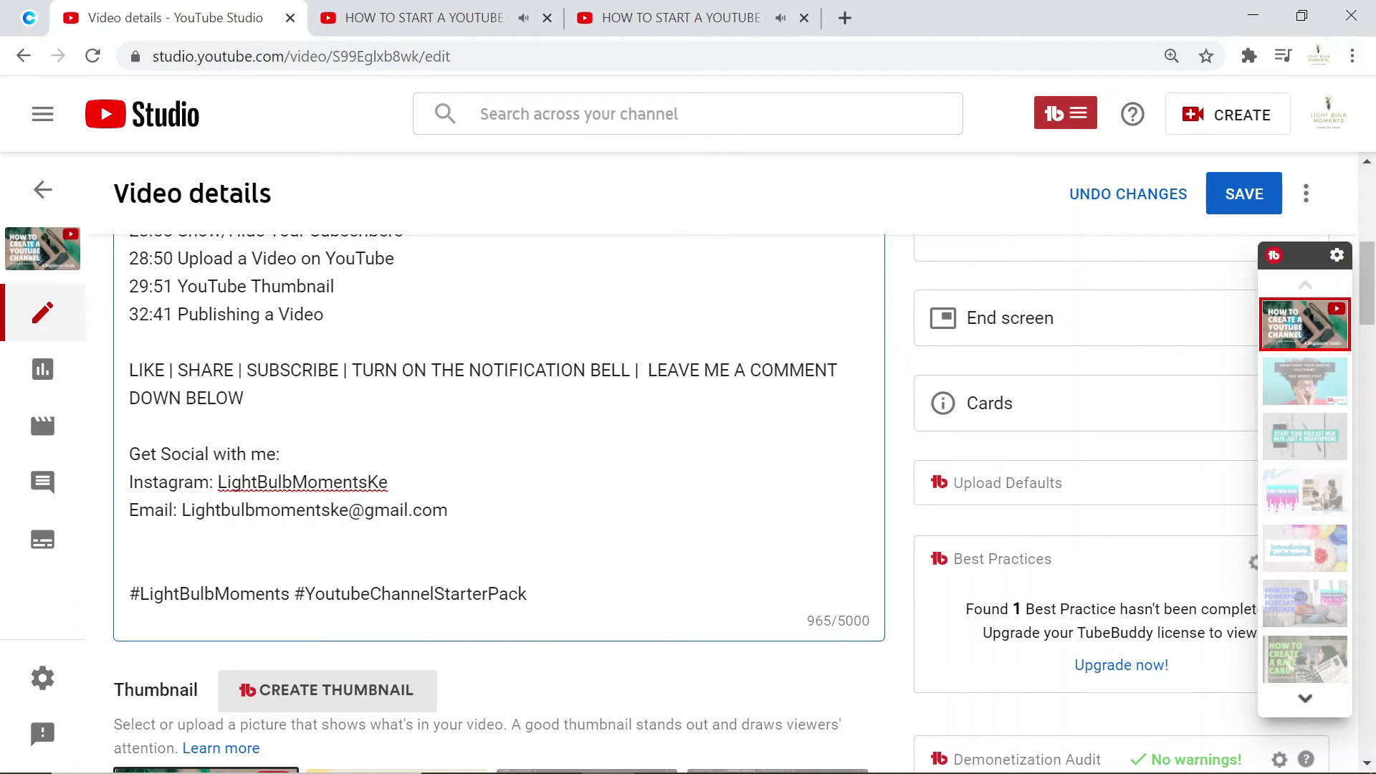